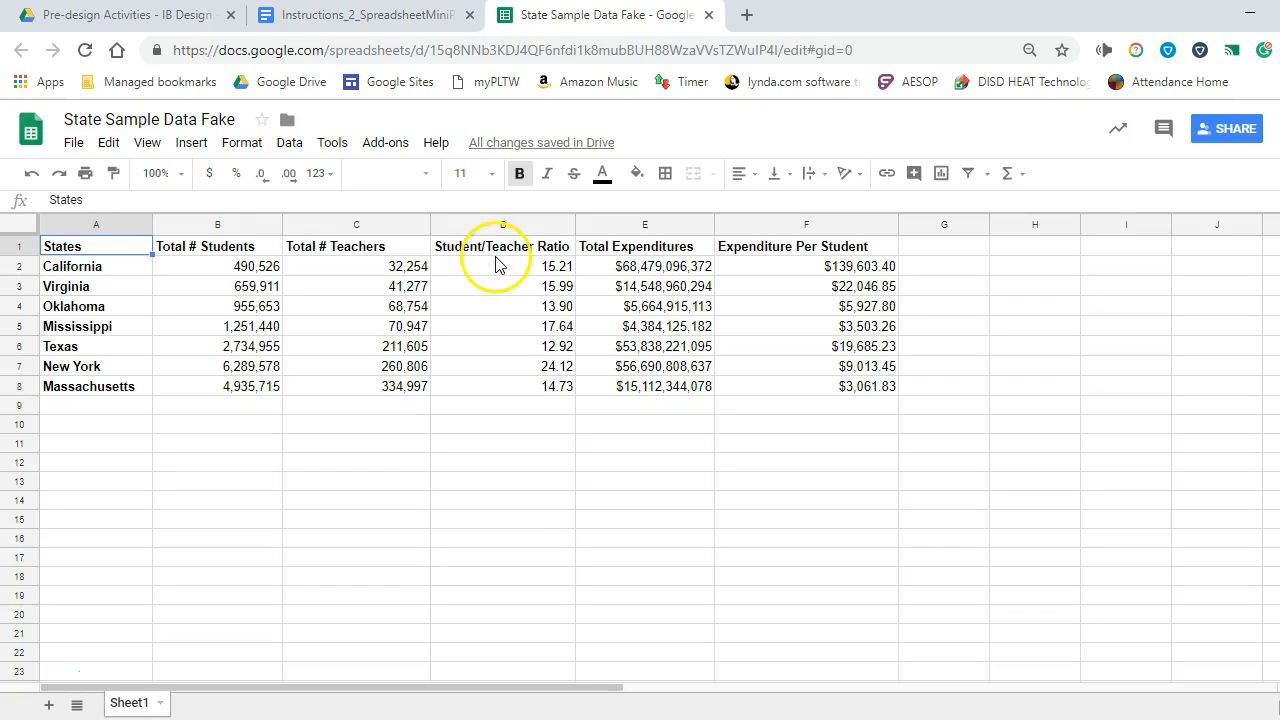
Step: Sort the whole sheet by Student/Teacher Ratio in ascending order (A → Z), treating the first row as headers
left_click(16, 230)
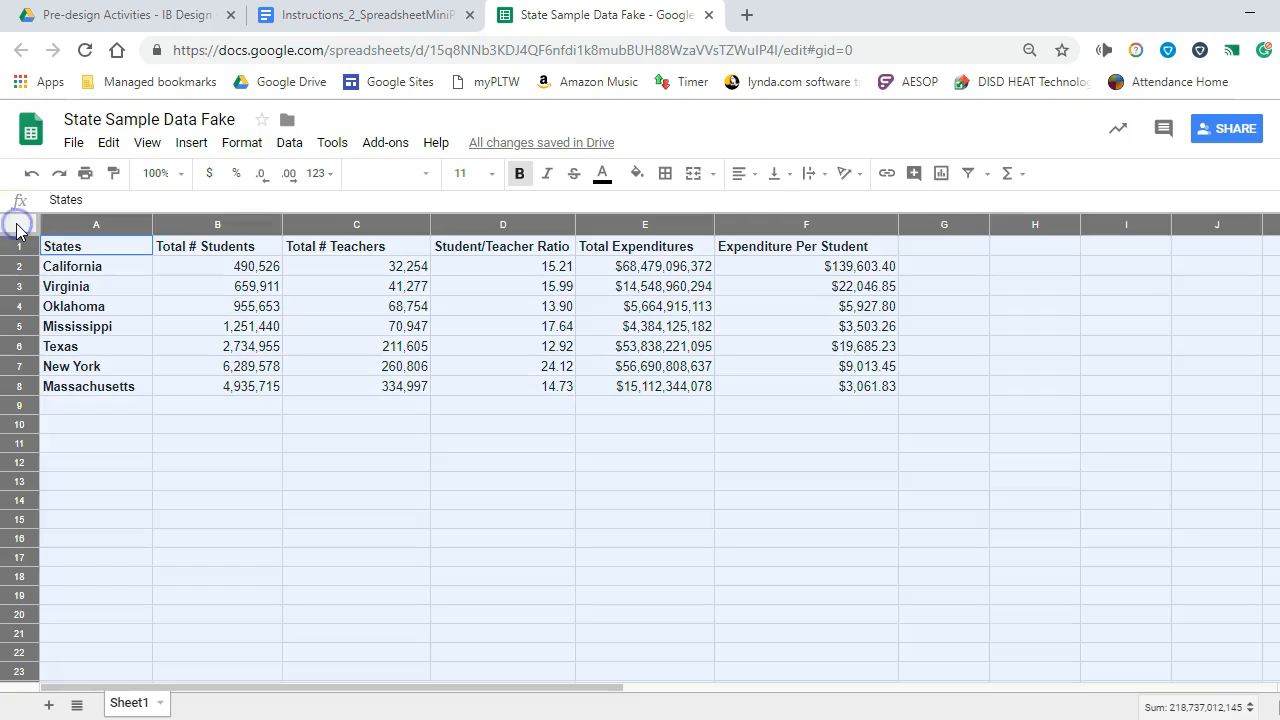
left_click(289, 146)
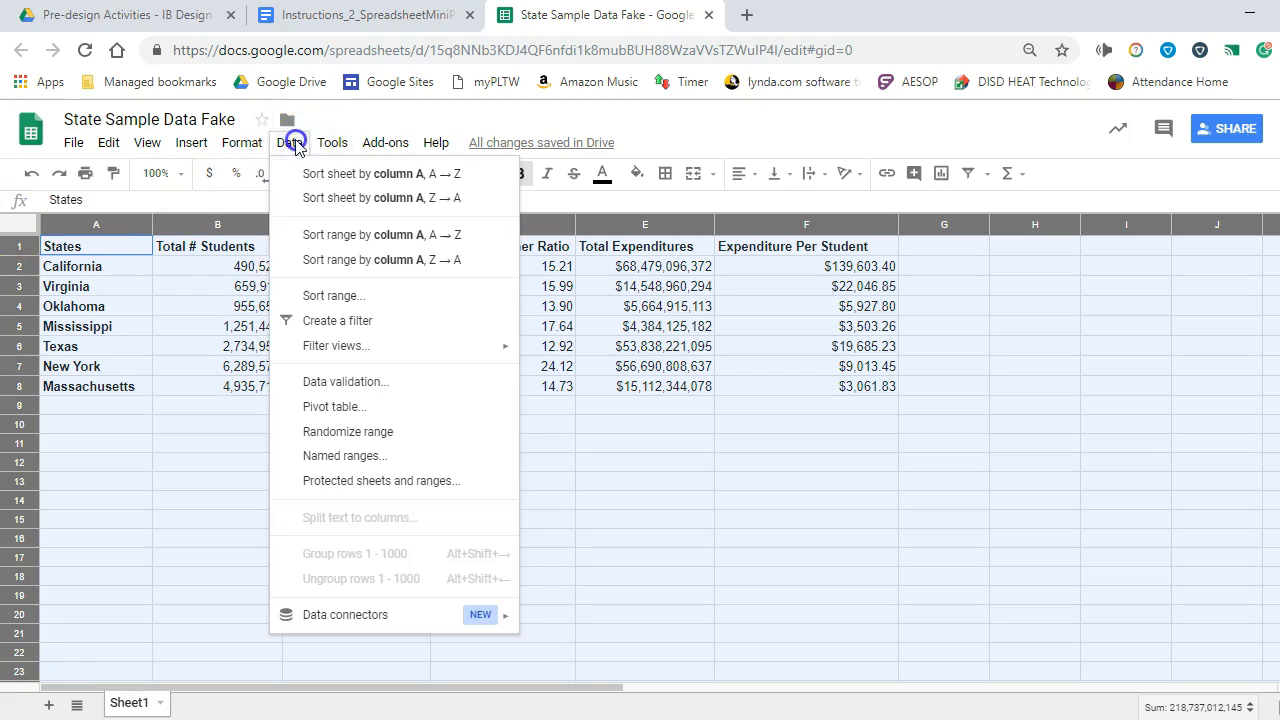
left_click(340, 299)
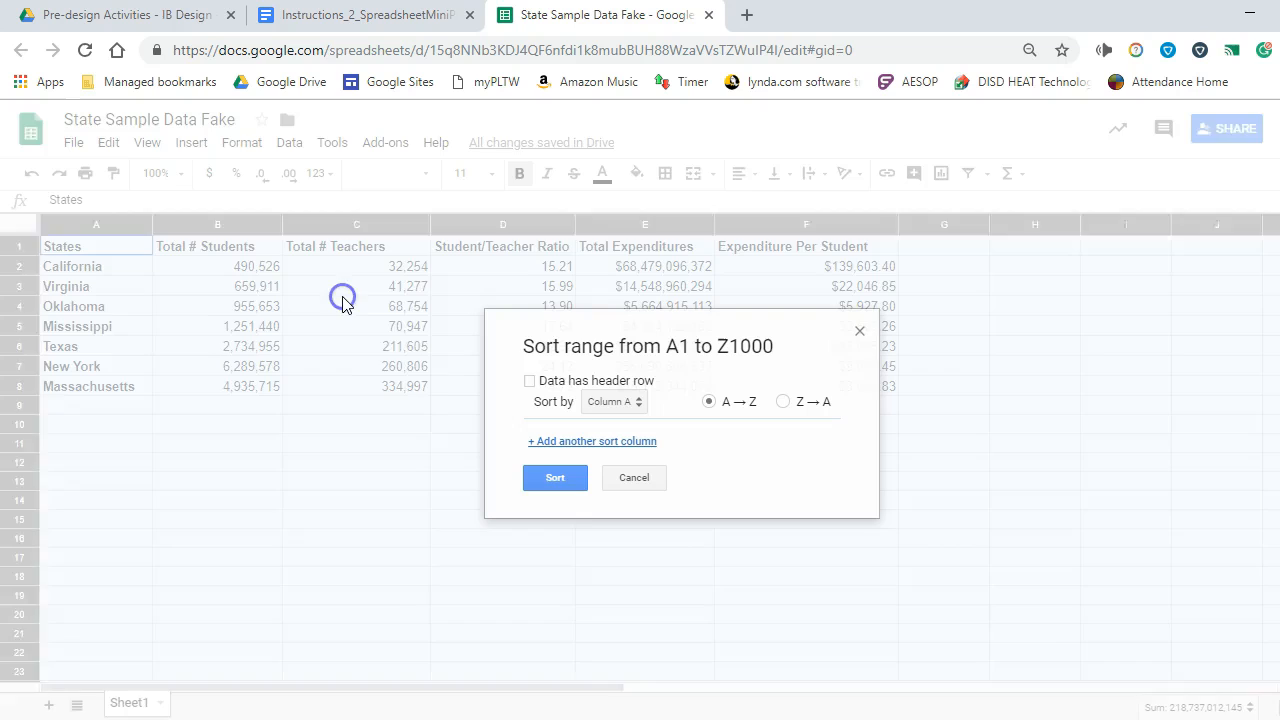
left_click(529, 381)
left_click(625, 402)
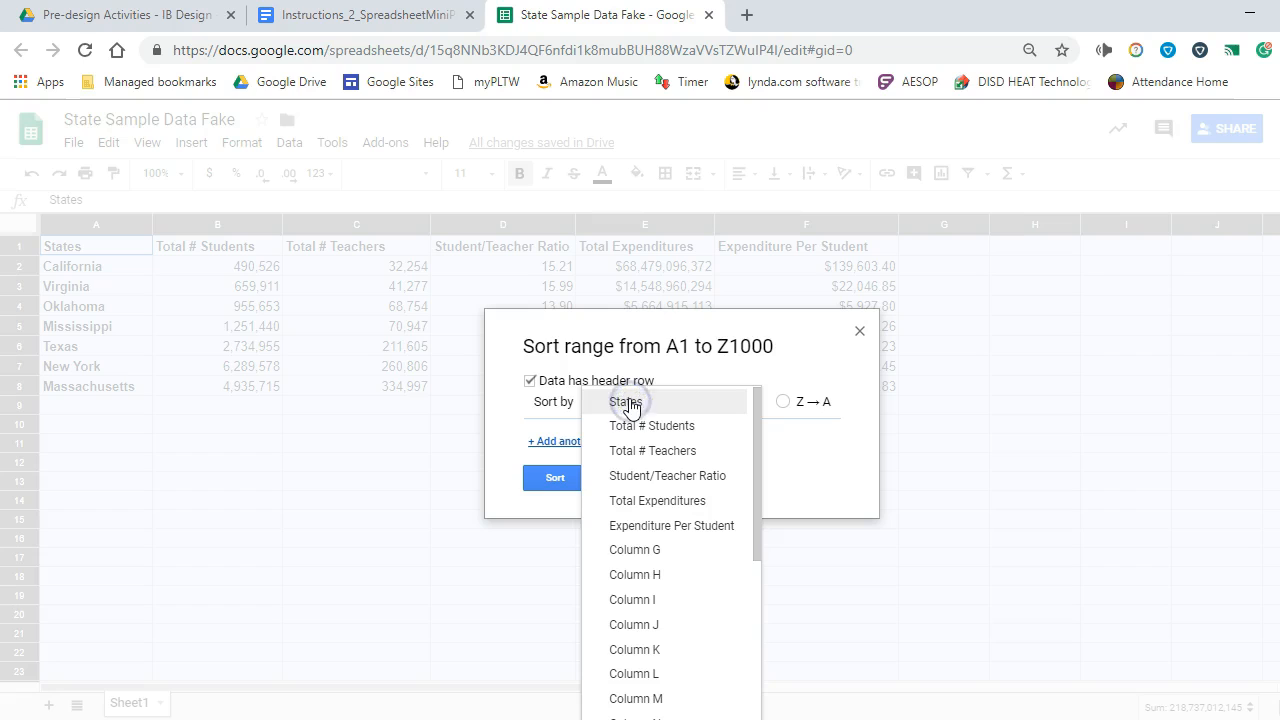
left_click(633, 482)
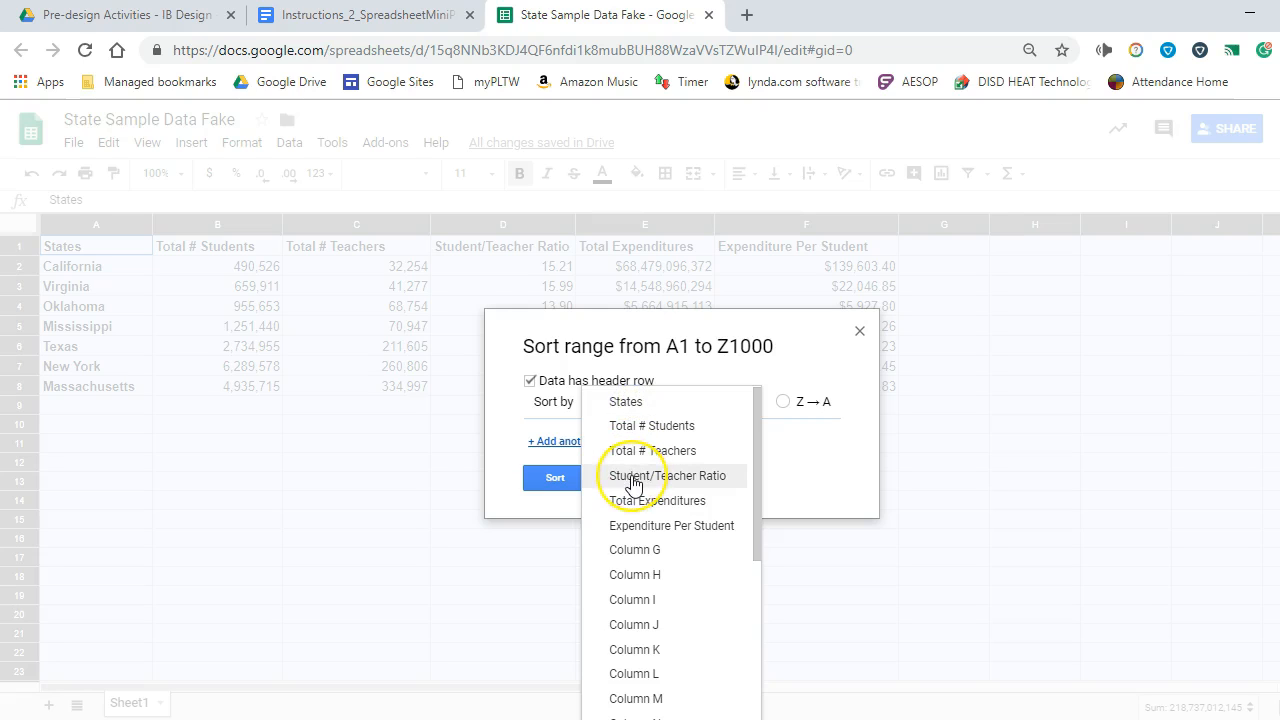
left_click(730, 402)
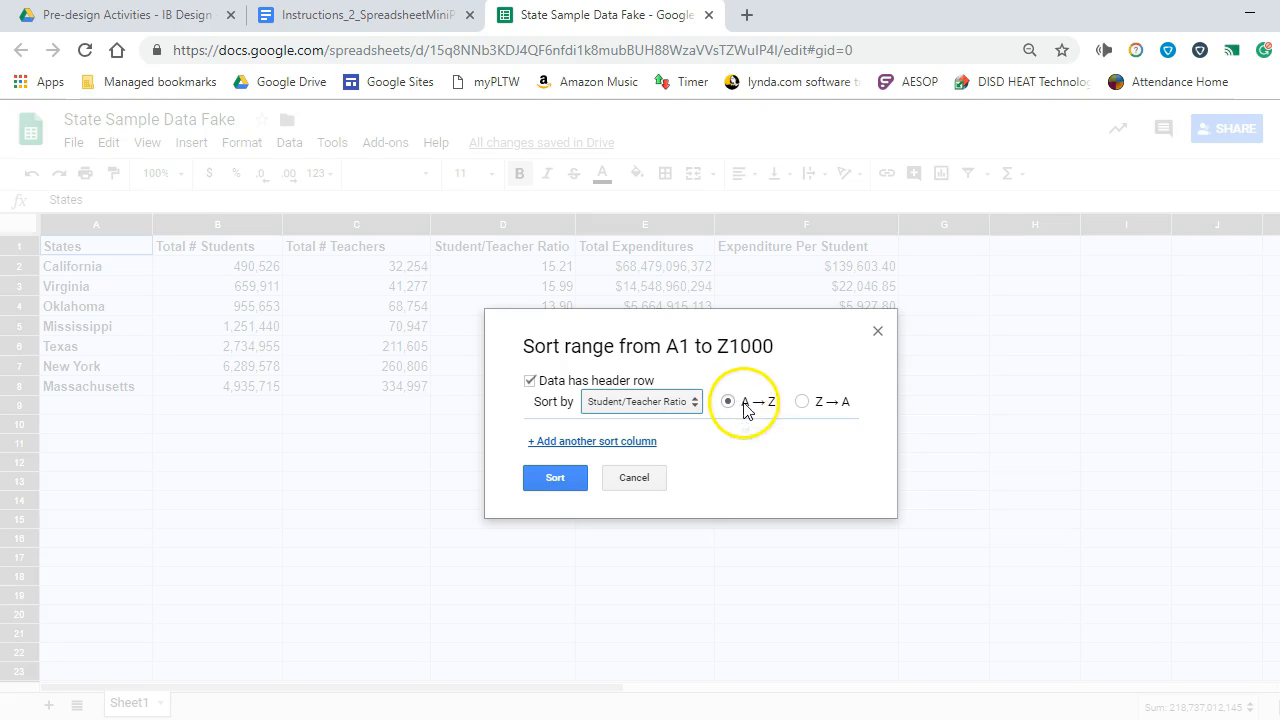
left_click(556, 479)
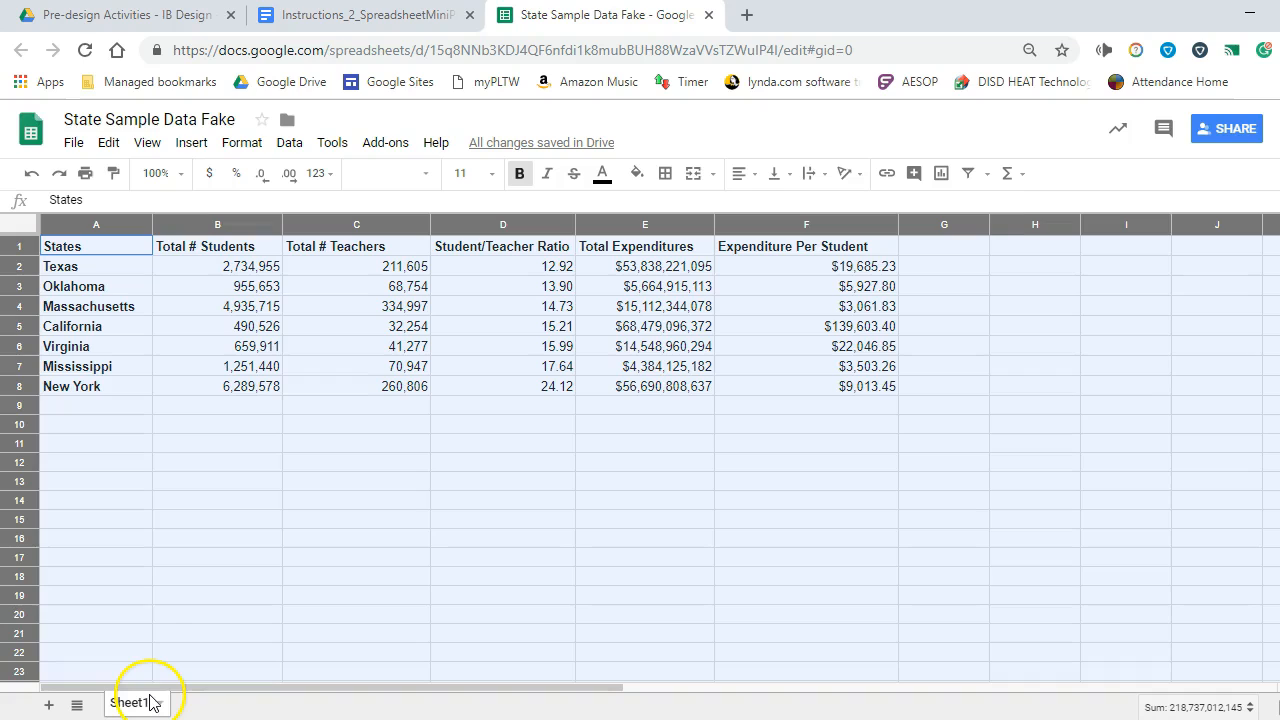
Step: Add a second, blank sheet to the spreadsheet
left_click(48, 706)
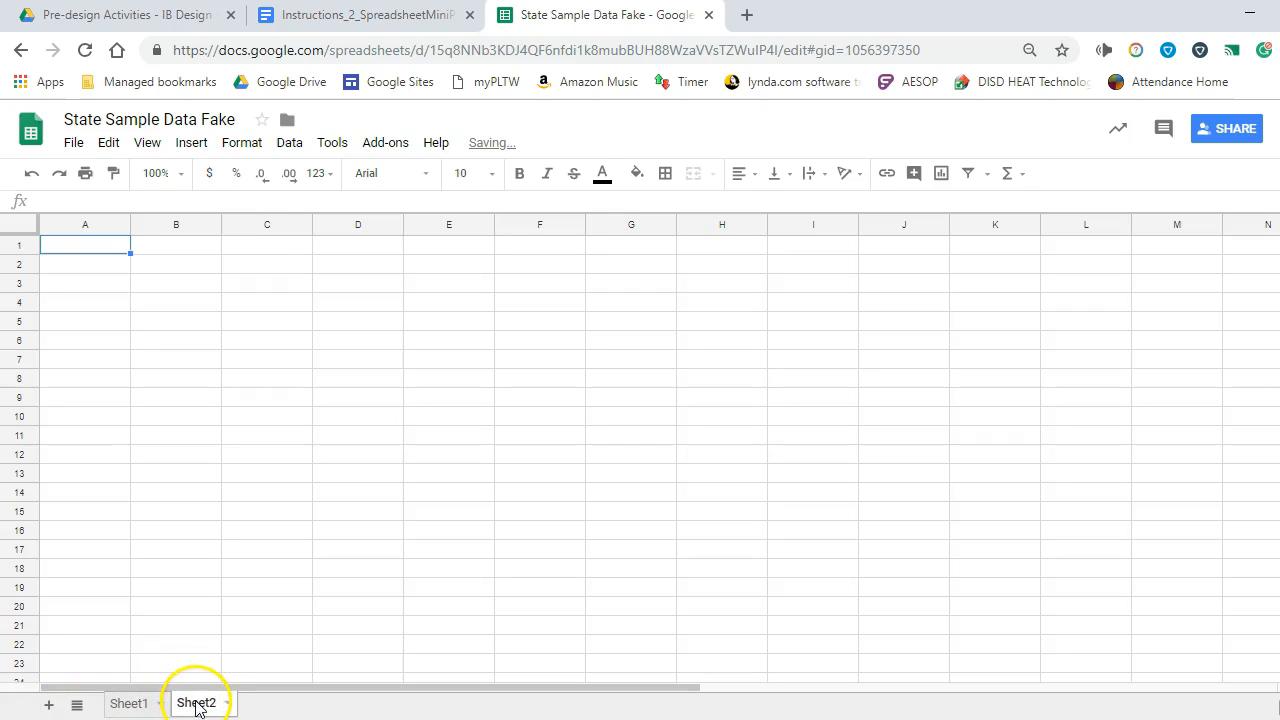
left_click(130, 705)
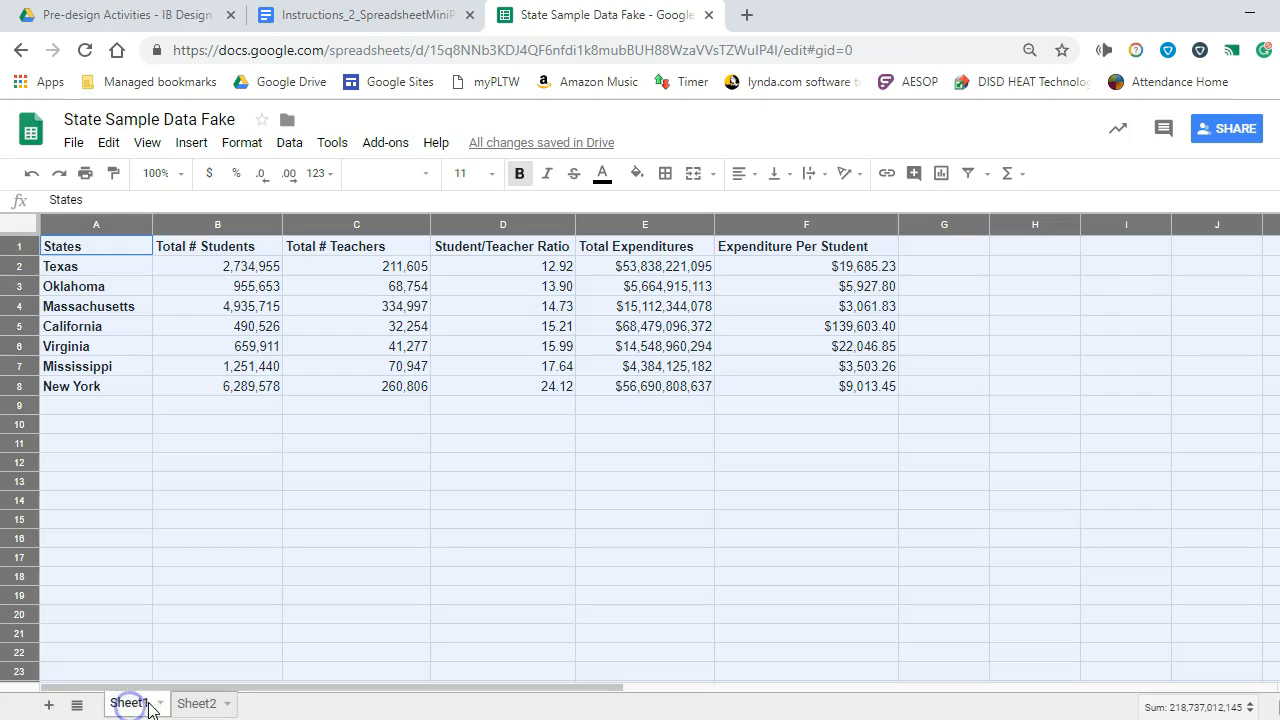
left_click(189, 705)
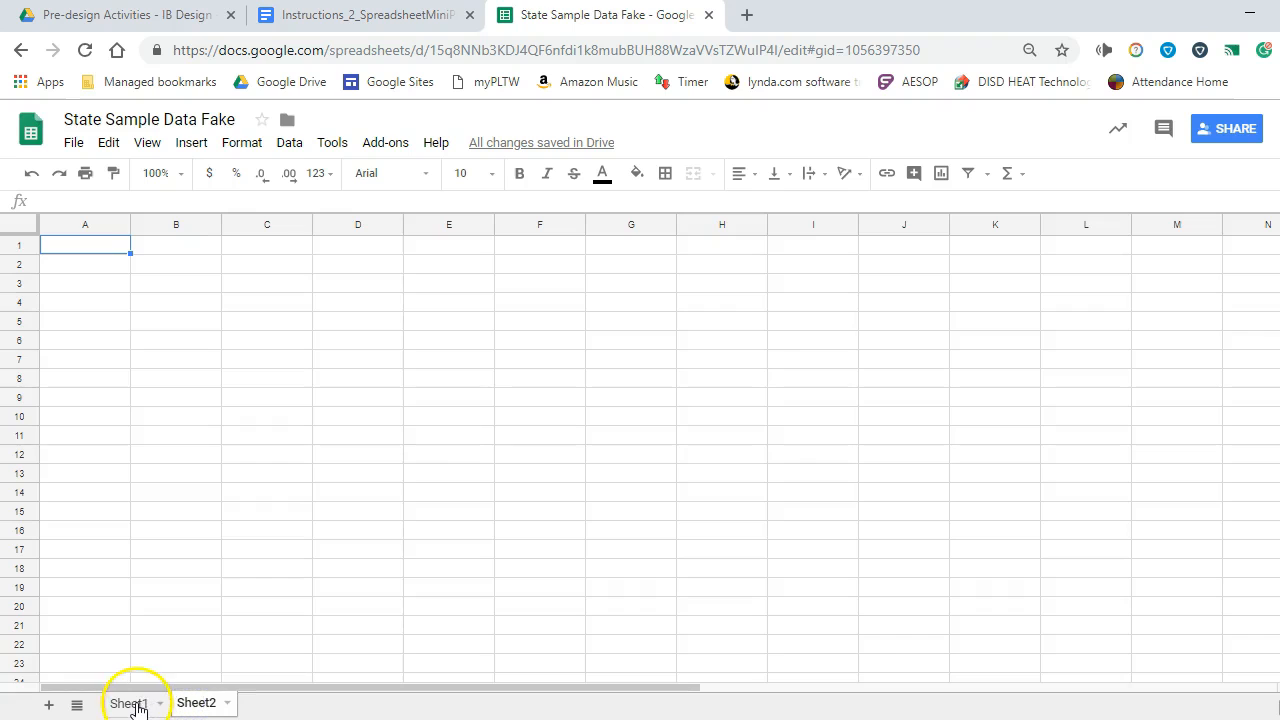
Step: Copy the States column, A1:A8, from Sheet1
left_click(135, 705)
left_click(183, 514)
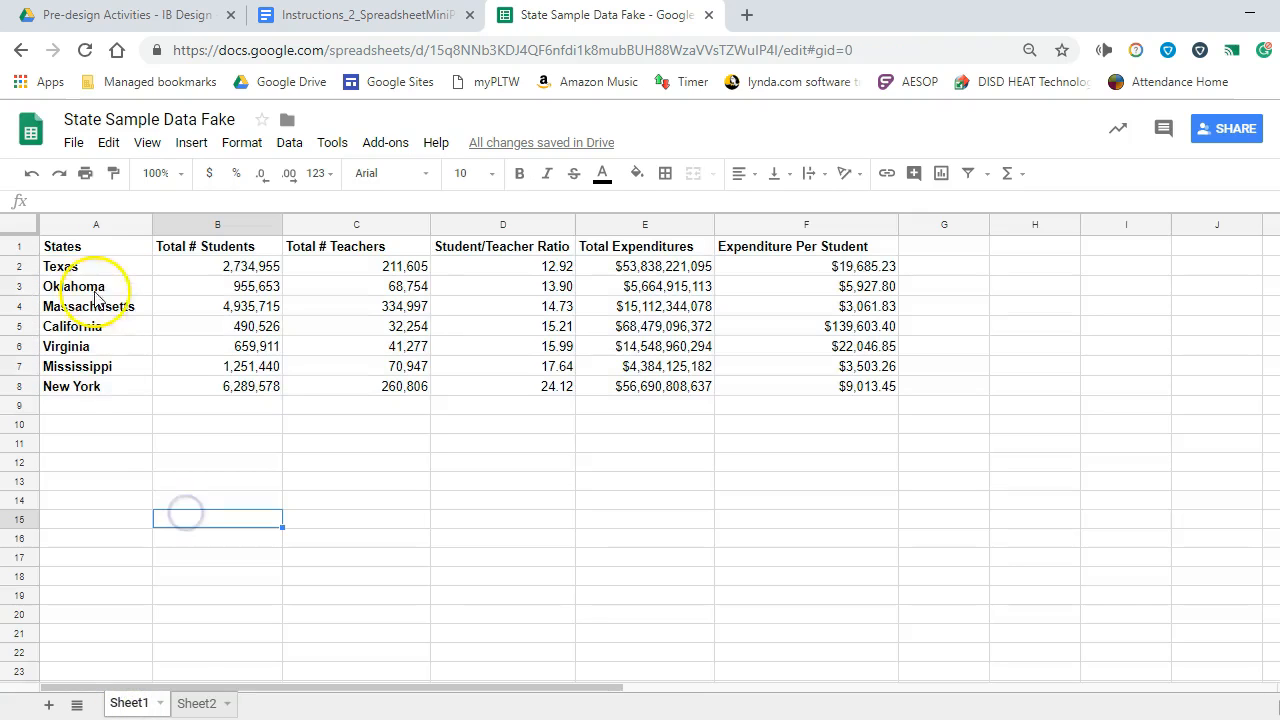
left_click(108, 253)
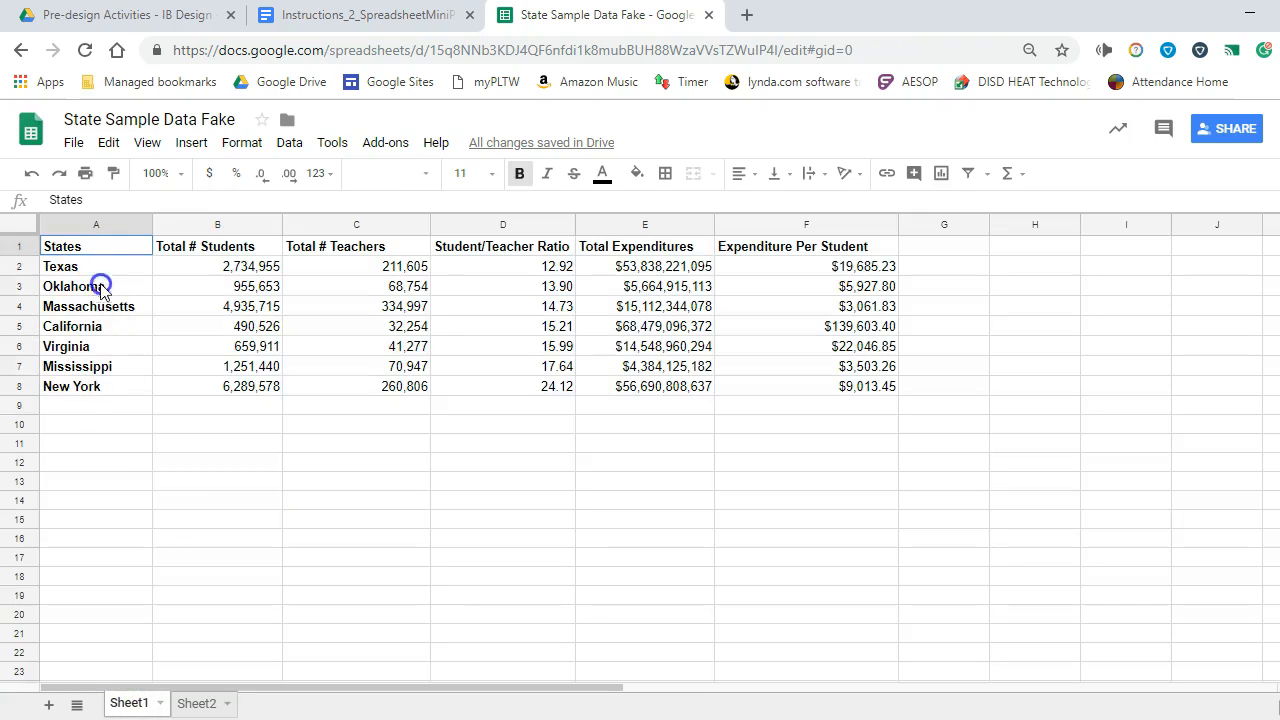
left_click_drag(101, 289, 93, 391)
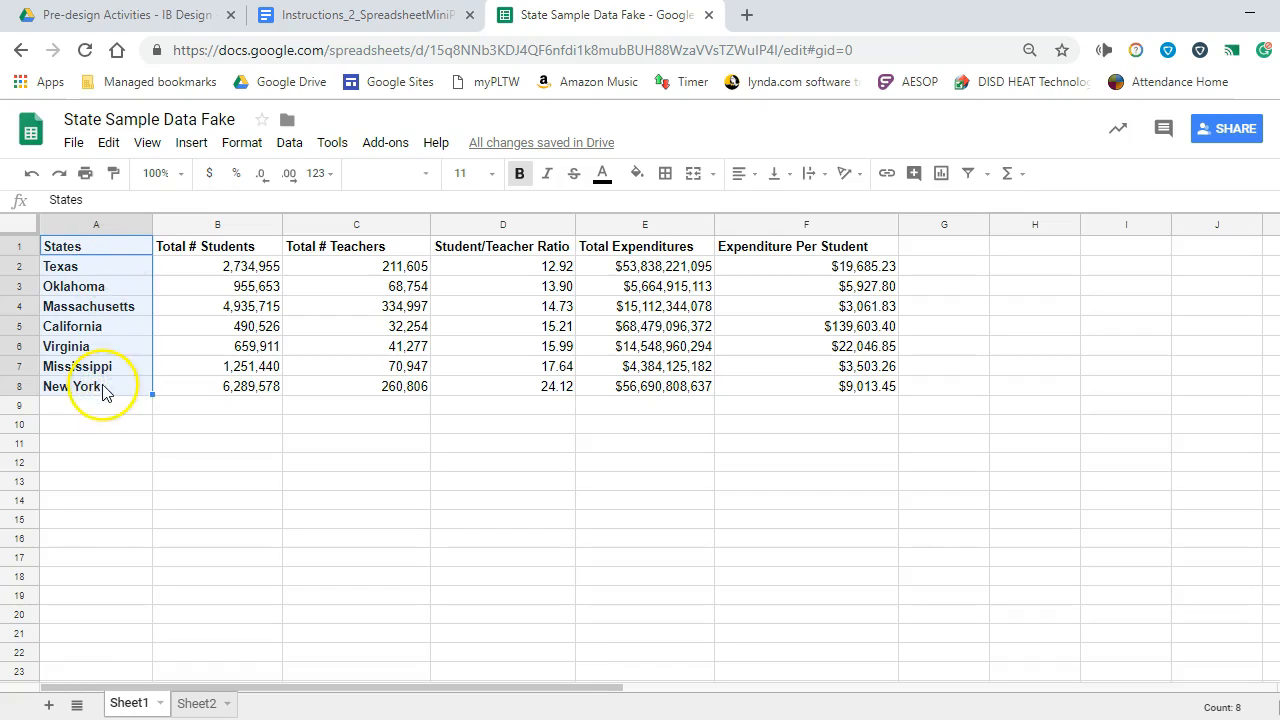
left_click(94, 392)
left_click(96, 423)
left_click(117, 247)
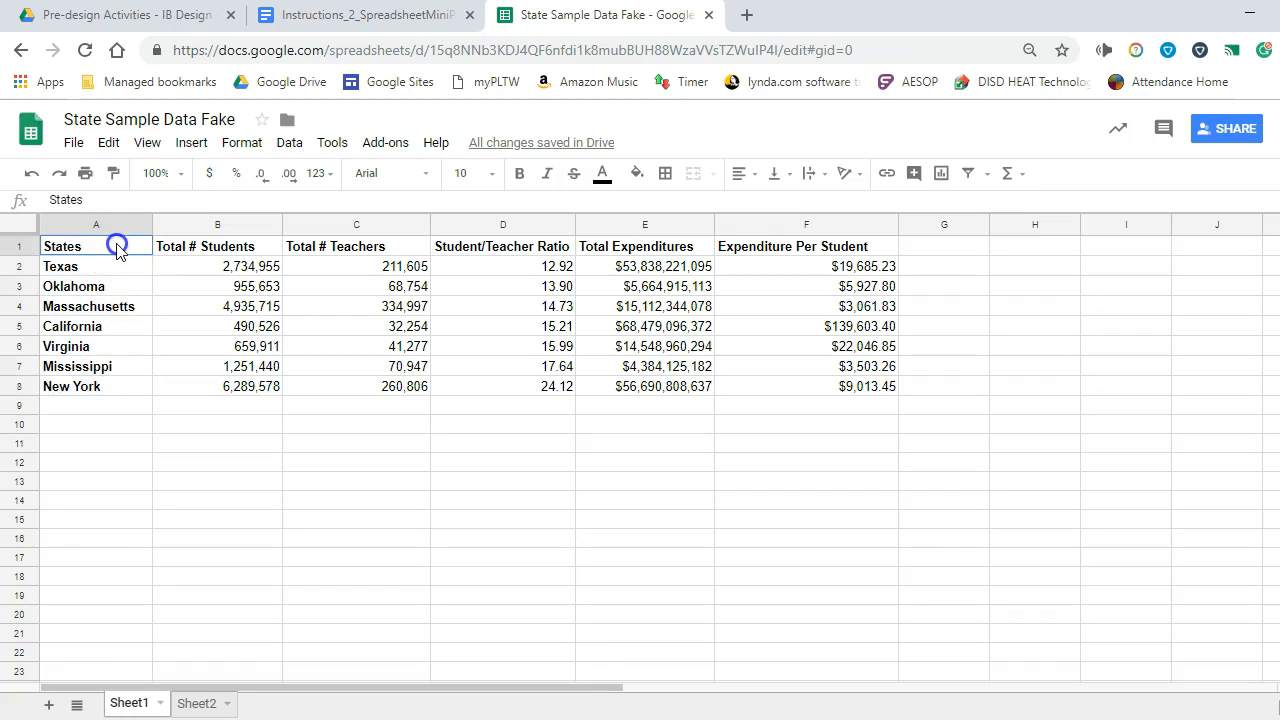
left_click_drag(117, 254, 108, 392)
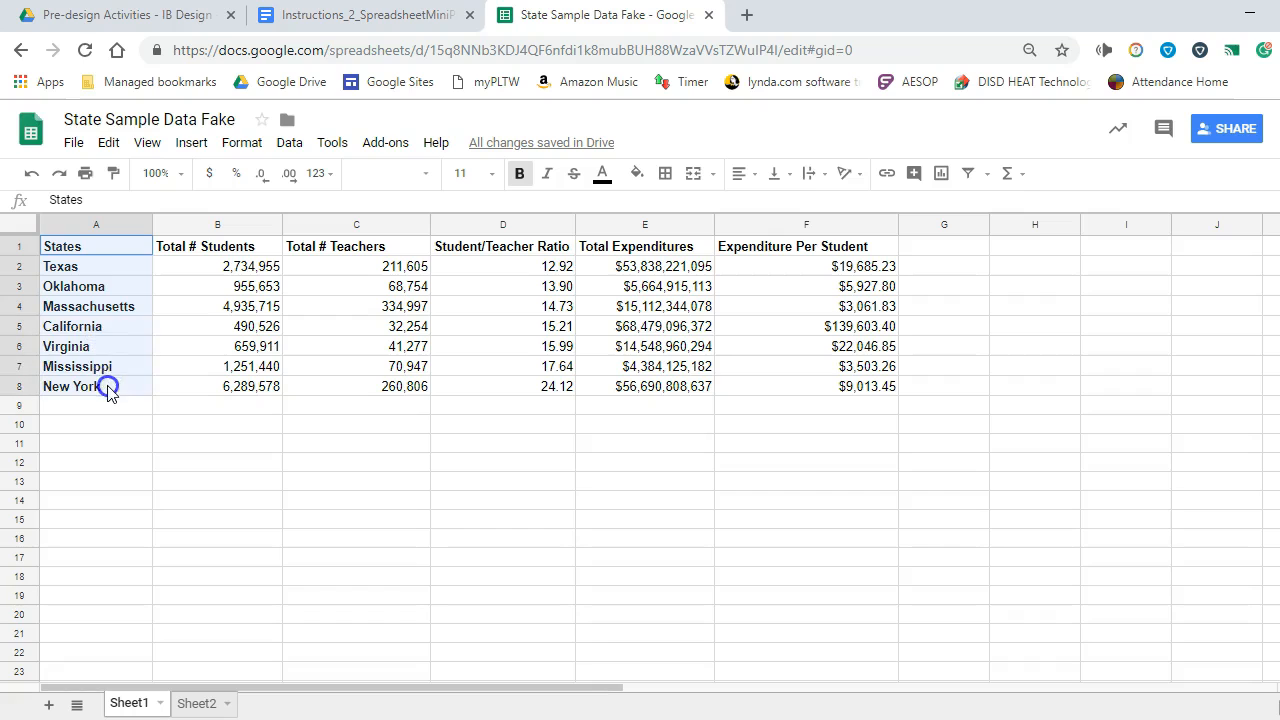
right_click(108, 392)
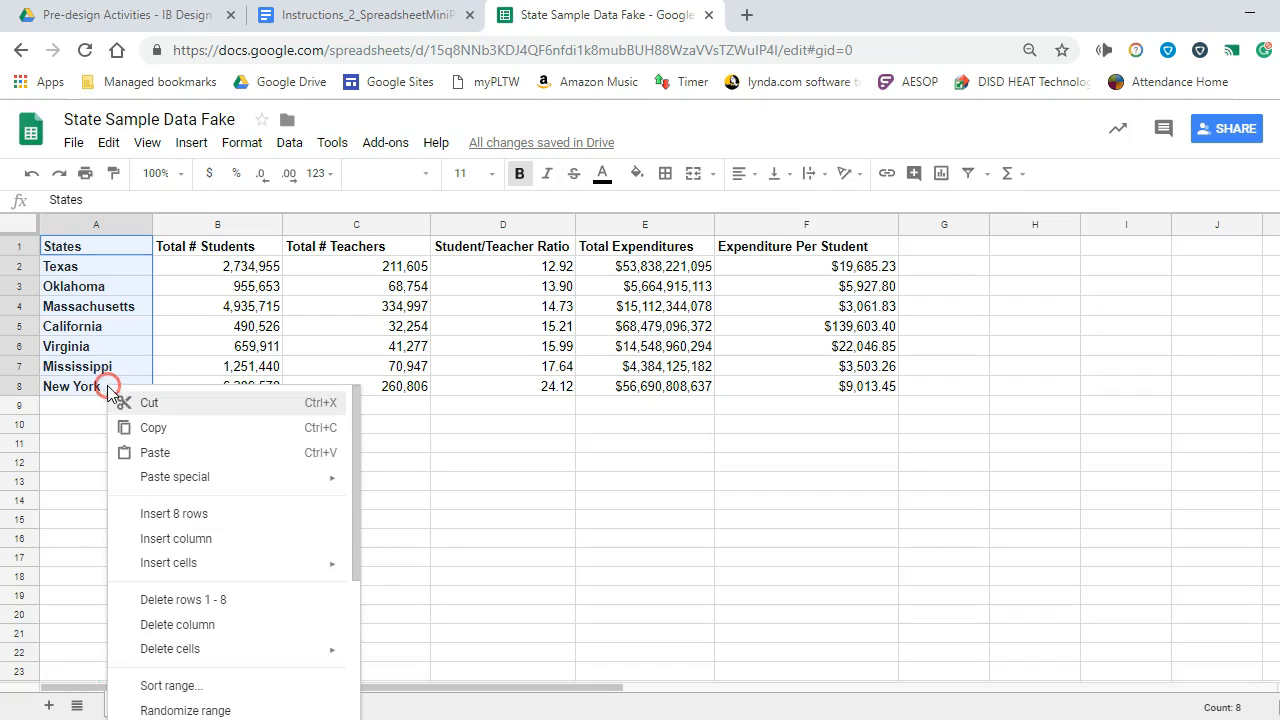
left_click(140, 428)
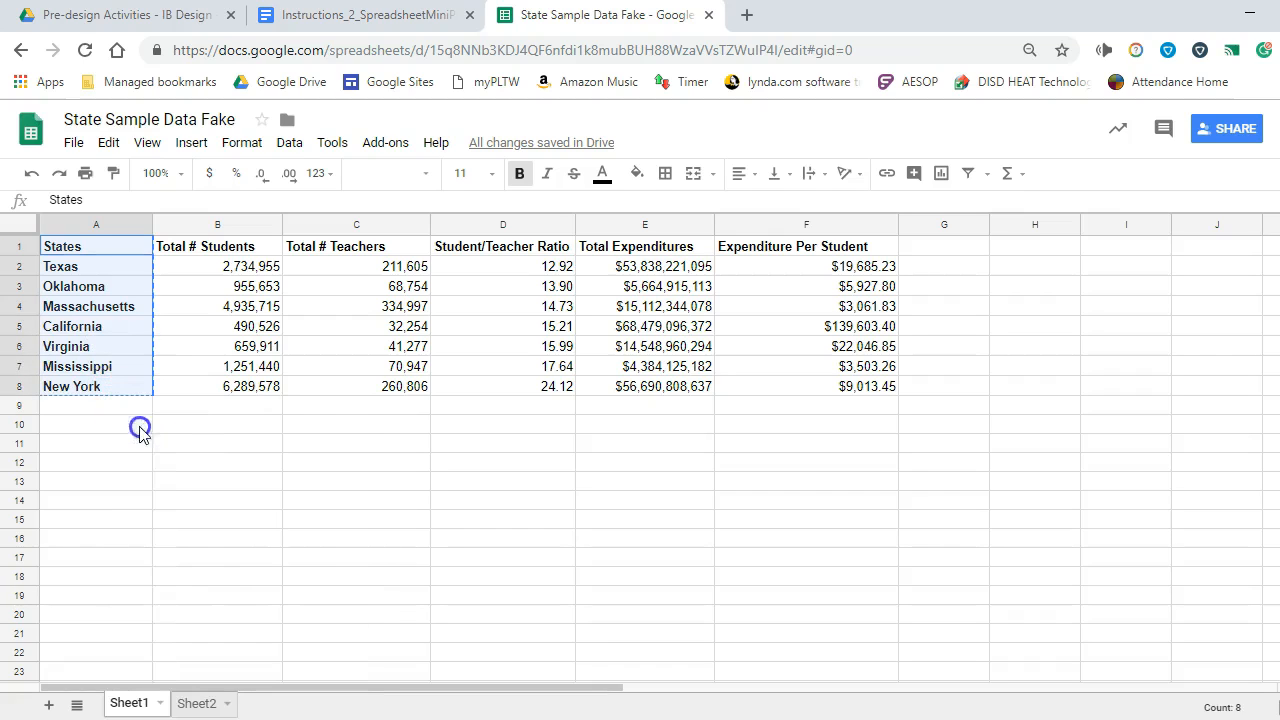
Step: Paste the copied state names into Sheet2 starting at cell A1 and widen column A to fit them
left_click(196, 705)
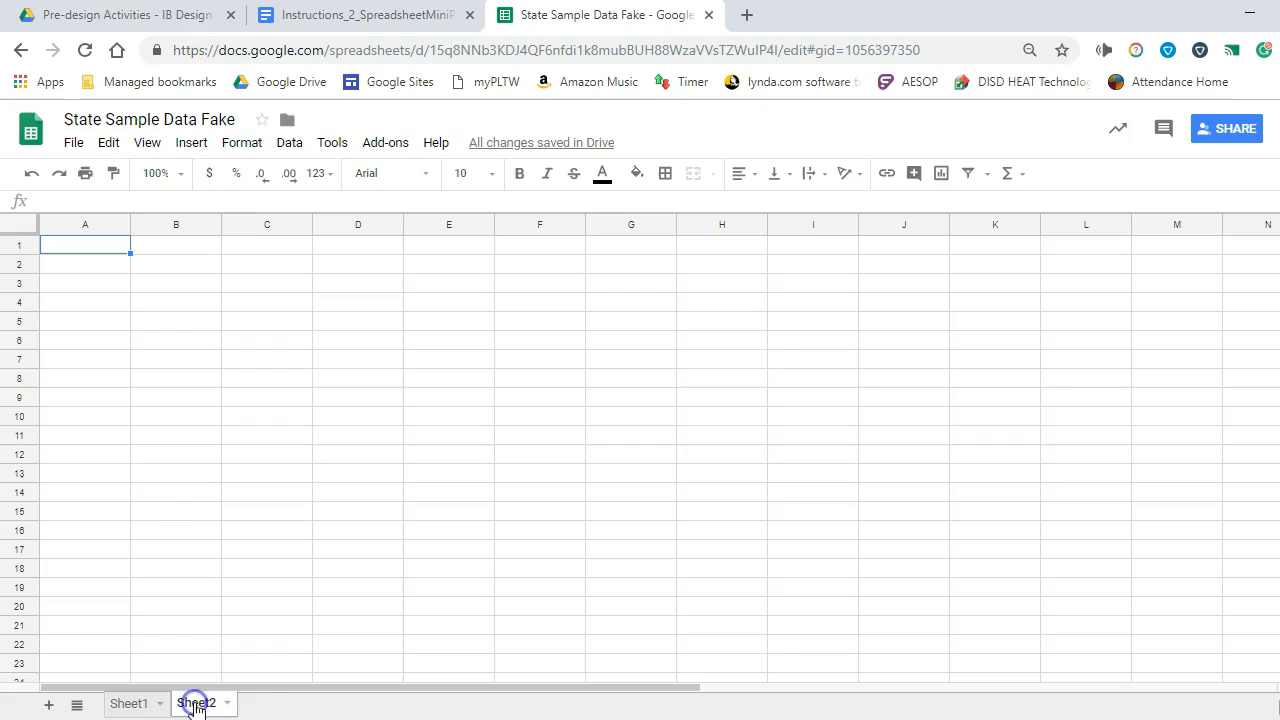
right_click(70, 248)
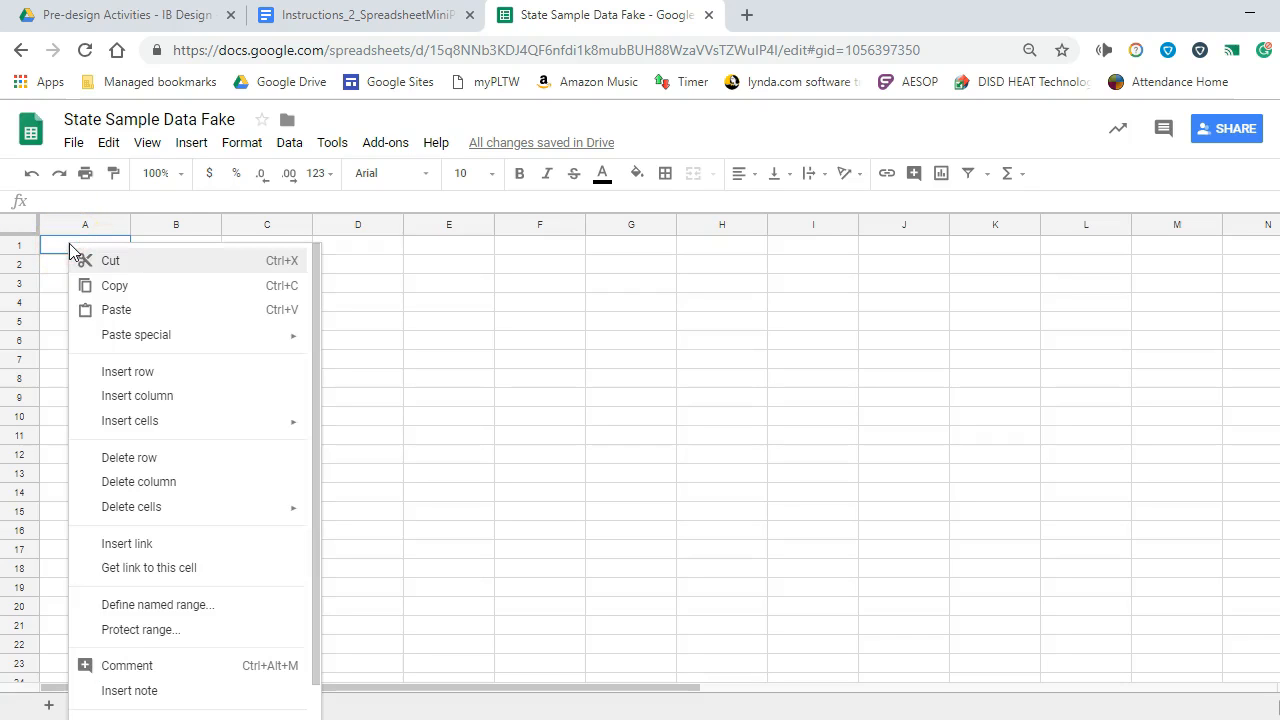
left_click(115, 307)
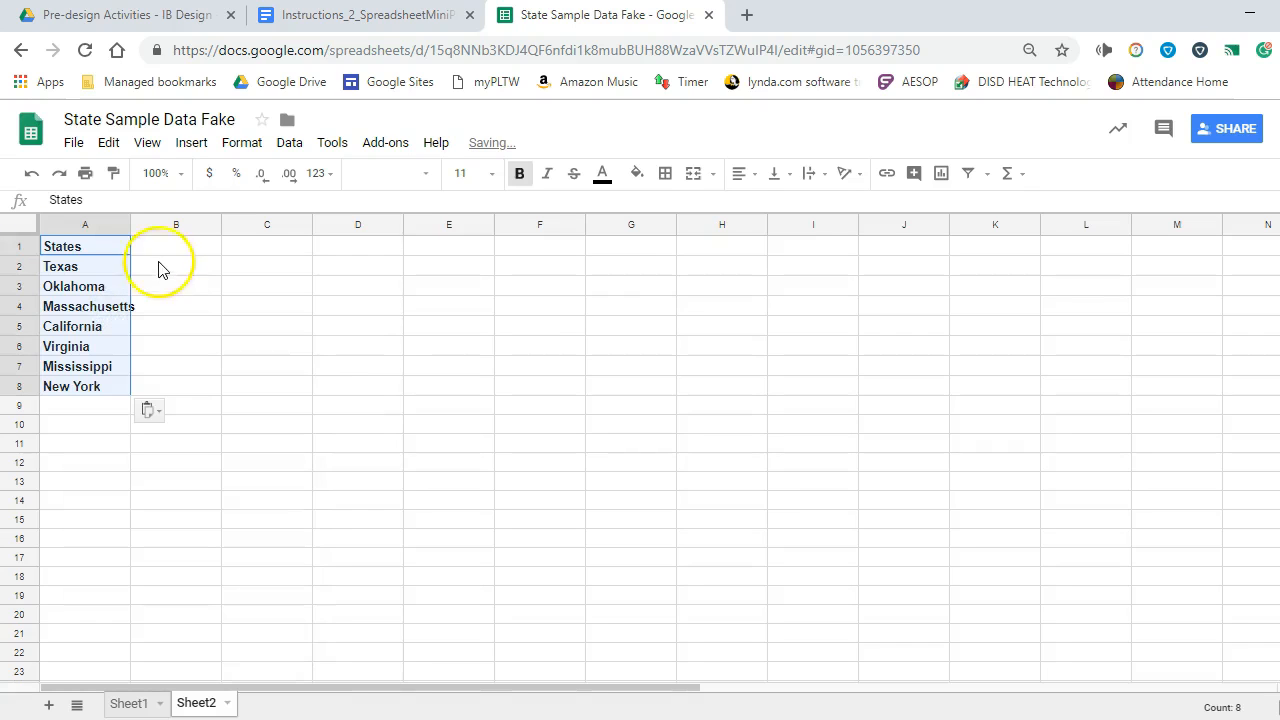
double_click(129, 225)
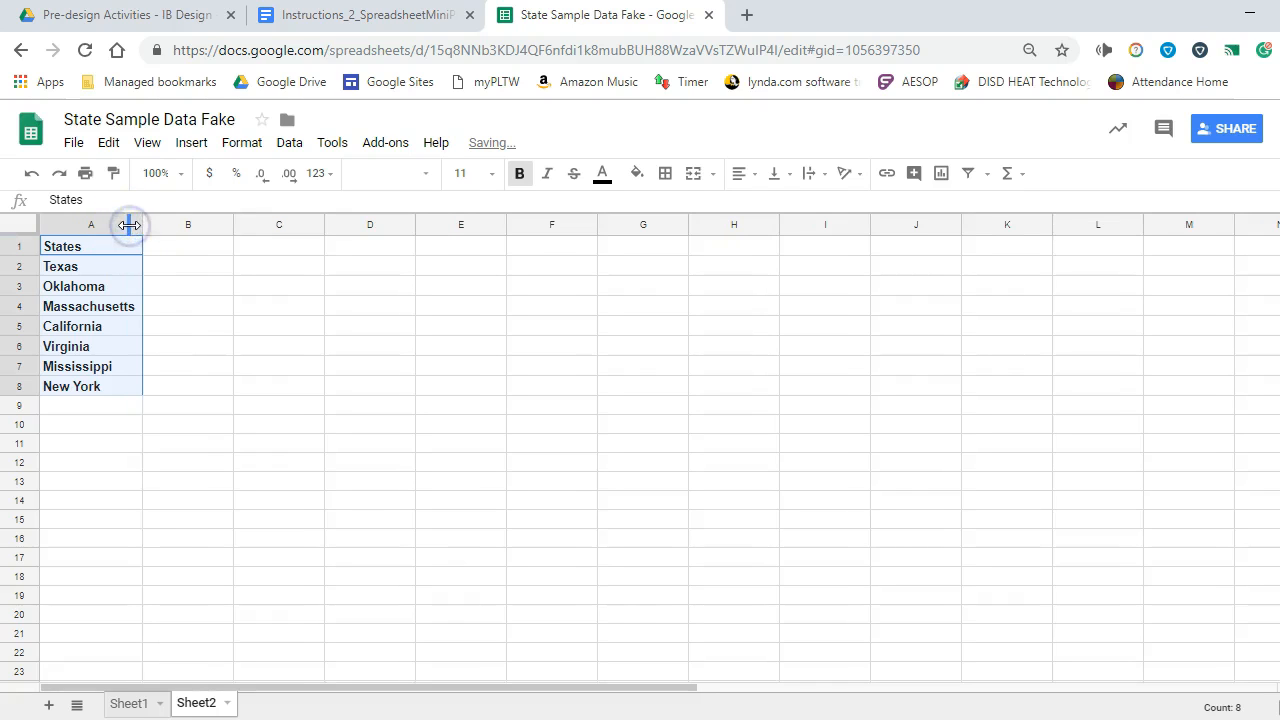
left_click_drag(131, 227, 178, 226)
left_click(151, 288)
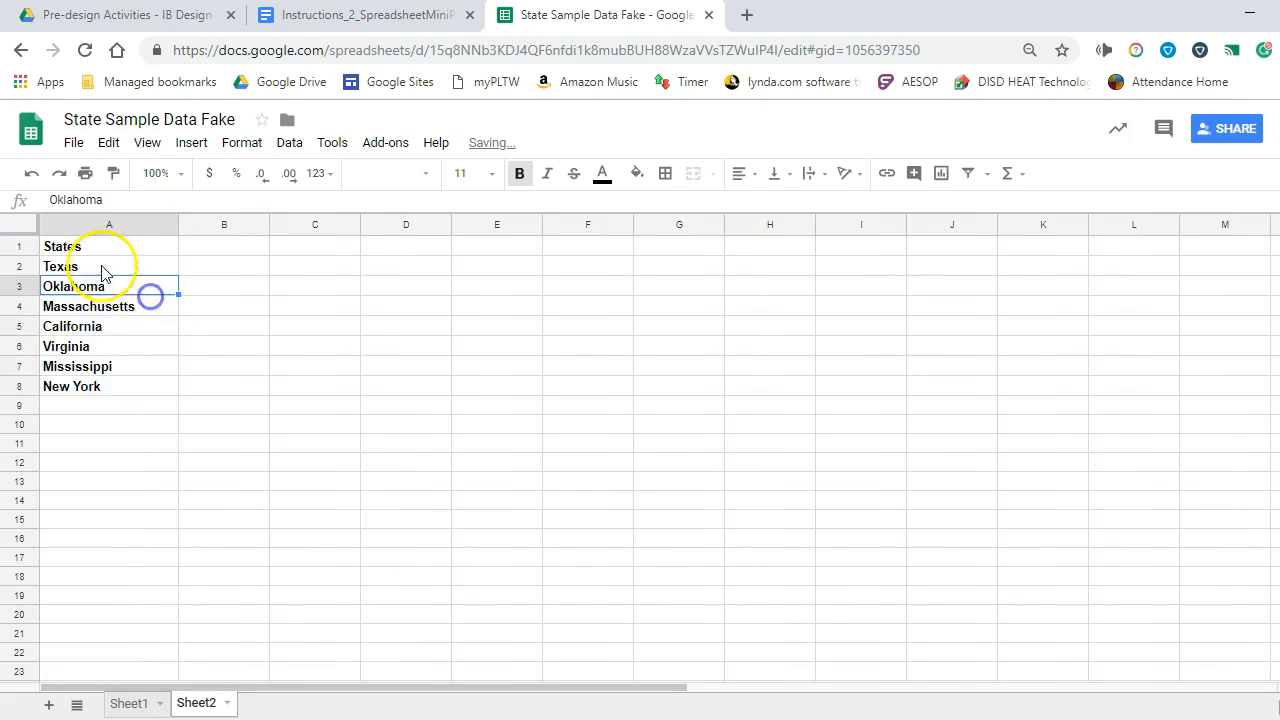
Step: Copy the Student/Teacher Ratio column, D1:D8, from Sheet1
left_click(129, 703)
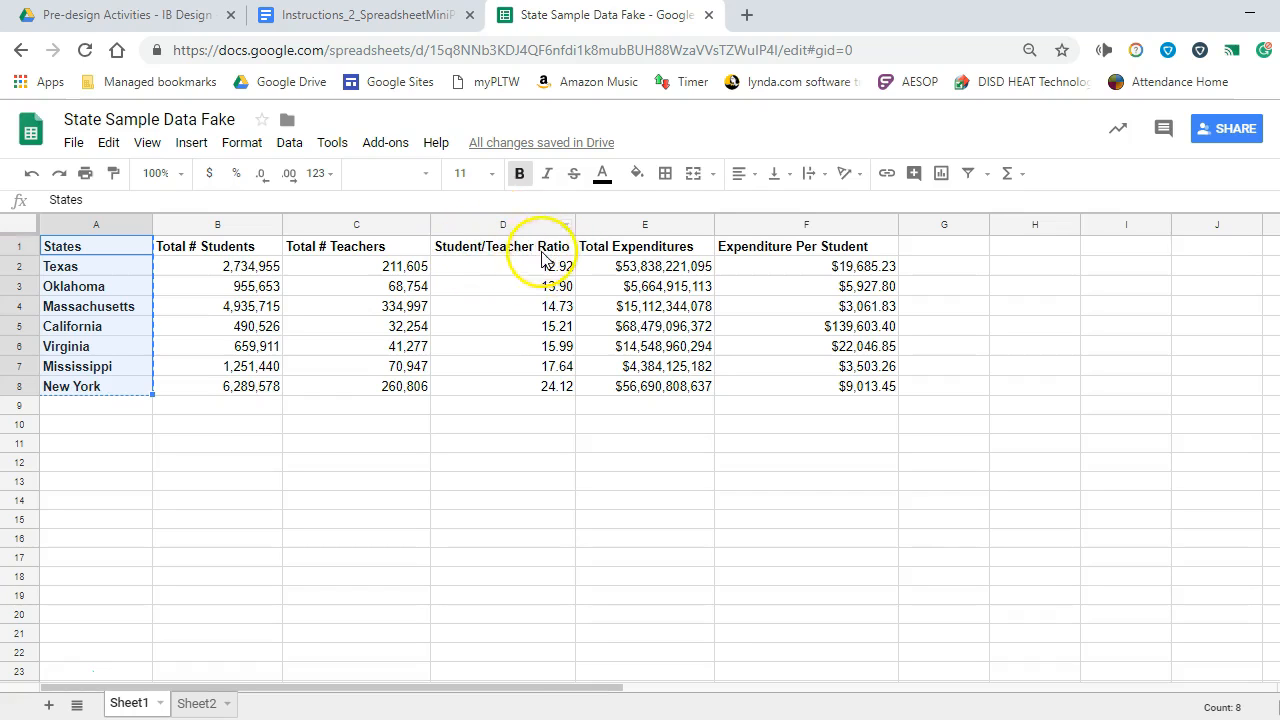
left_click_drag(498, 248, 485, 393)
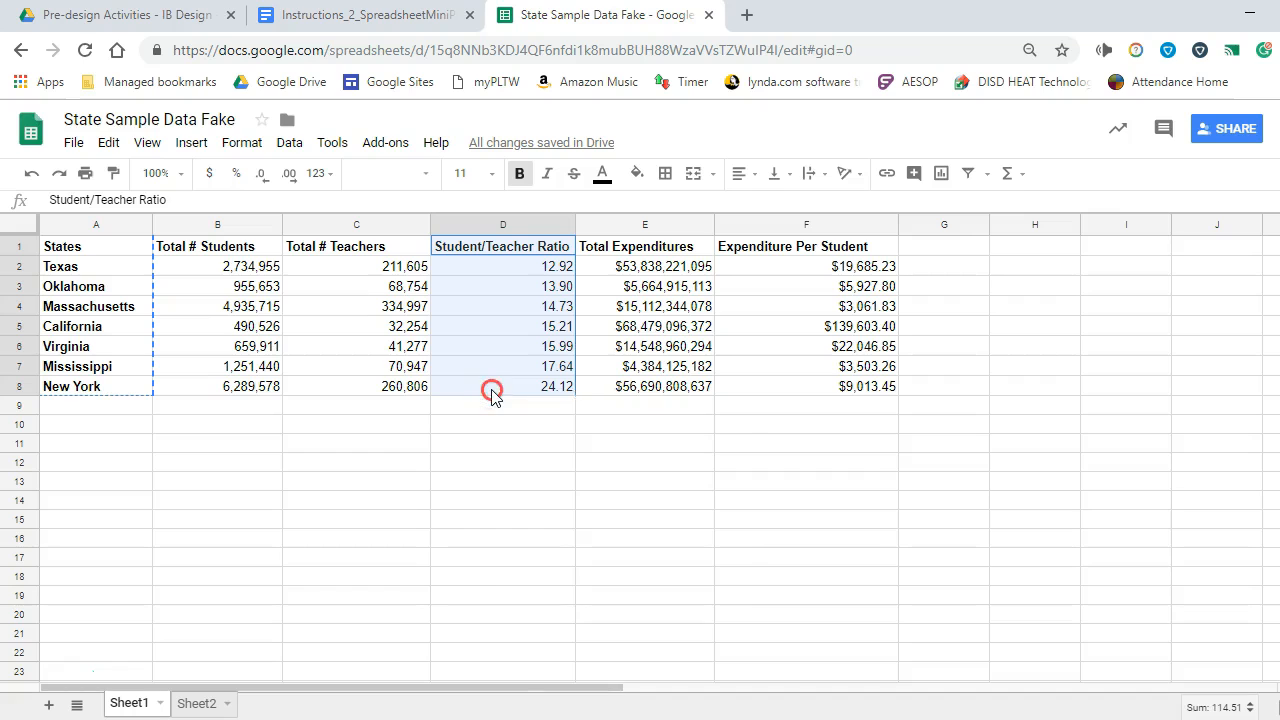
right_click(492, 393)
left_click(511, 429)
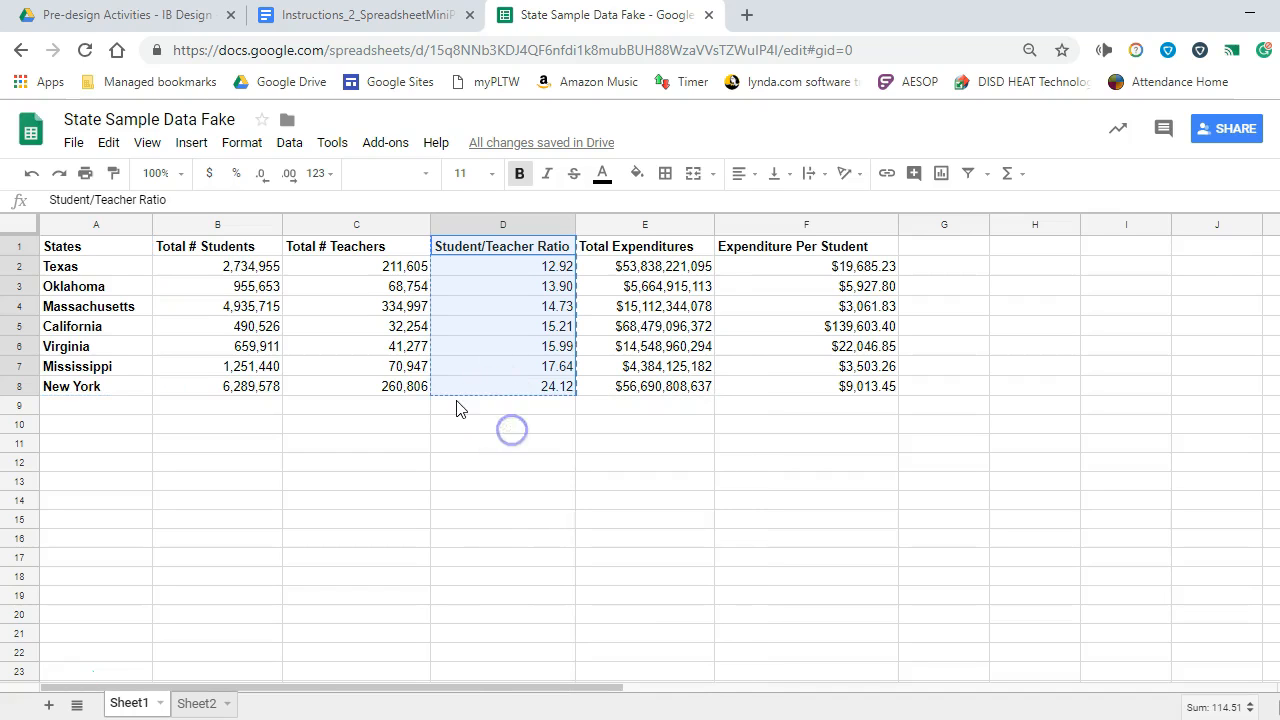
Step: Paste the copied ratio column with a regular paste at cell B1 of Sheet2 and widen column B
left_click(198, 705)
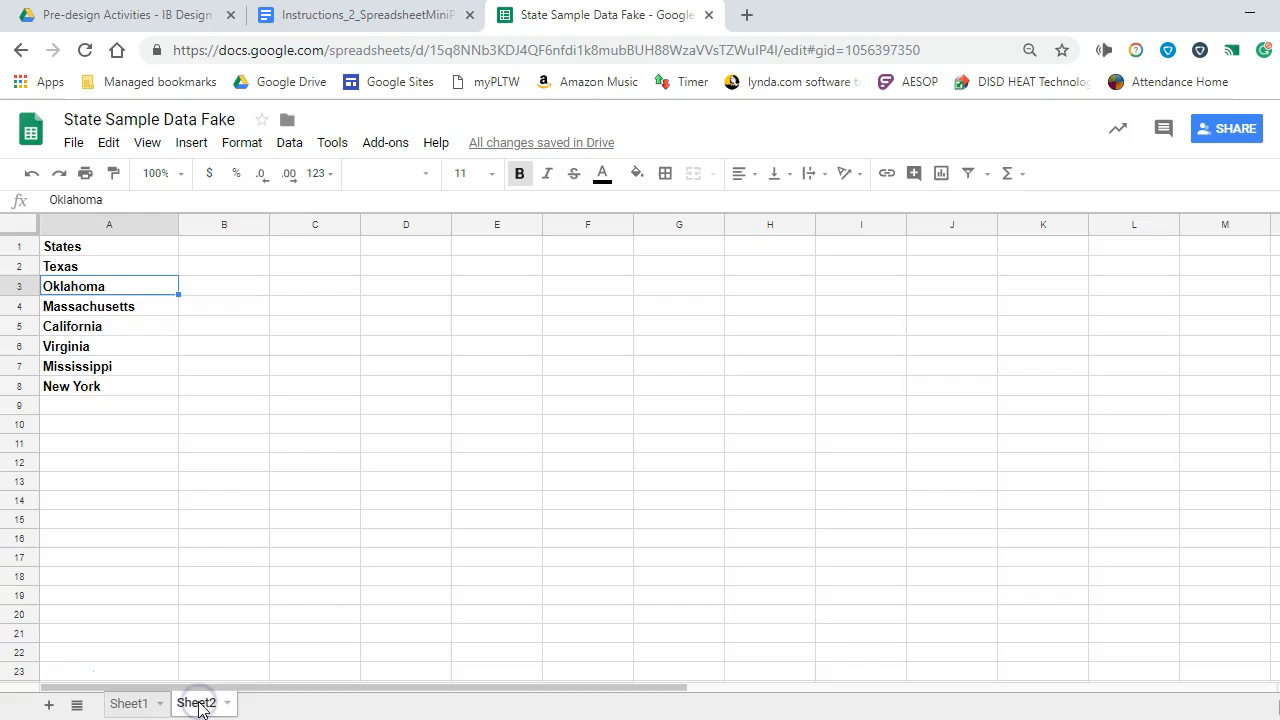
right_click(219, 251)
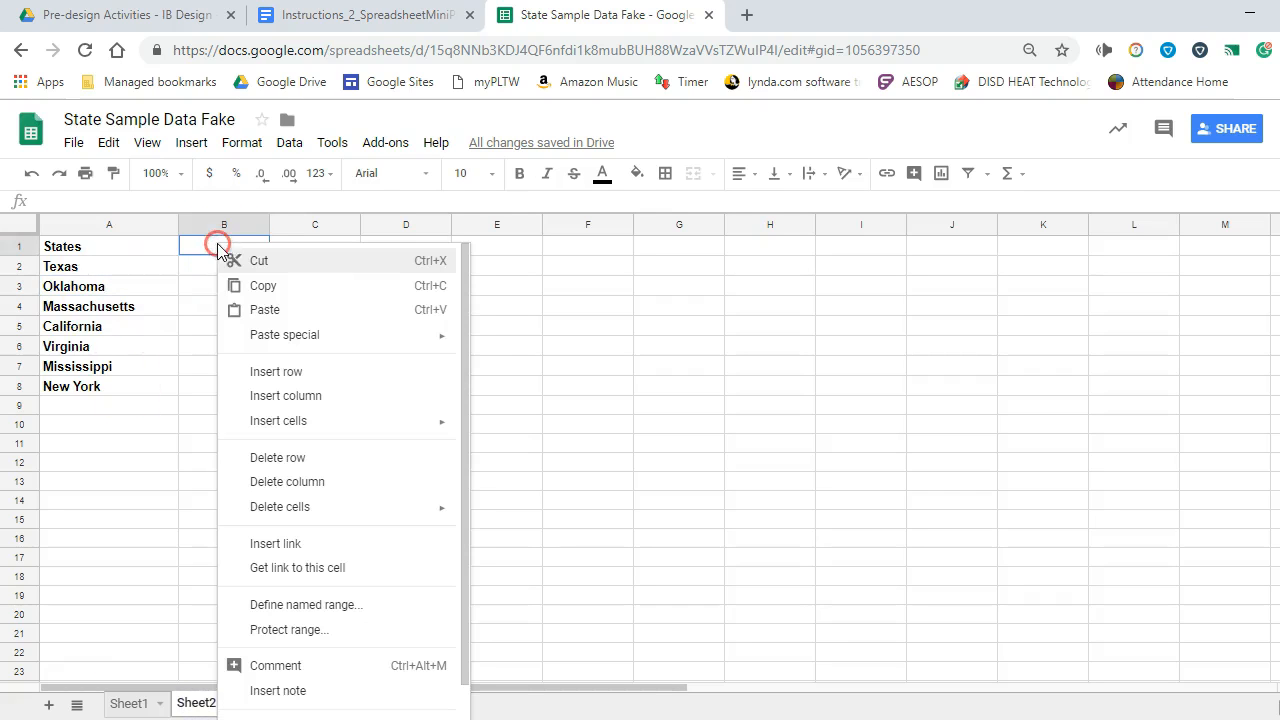
left_click(250, 309)
left_click_drag(270, 228, 331, 248)
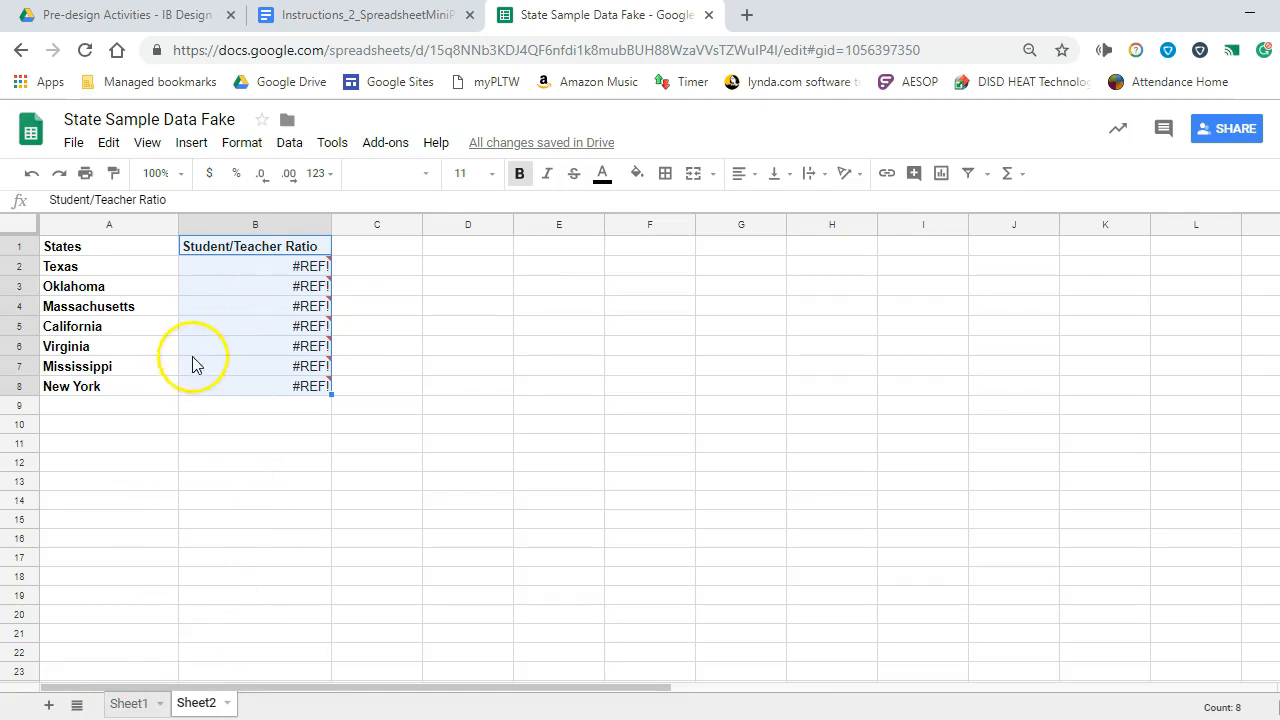
Step: Clear B1:B8 on Sheet2 and paste the copied Student/Teacher Ratio column there as values only
right_click(241, 249)
left_click_drag(250, 385, 258, 250)
key("Delete")
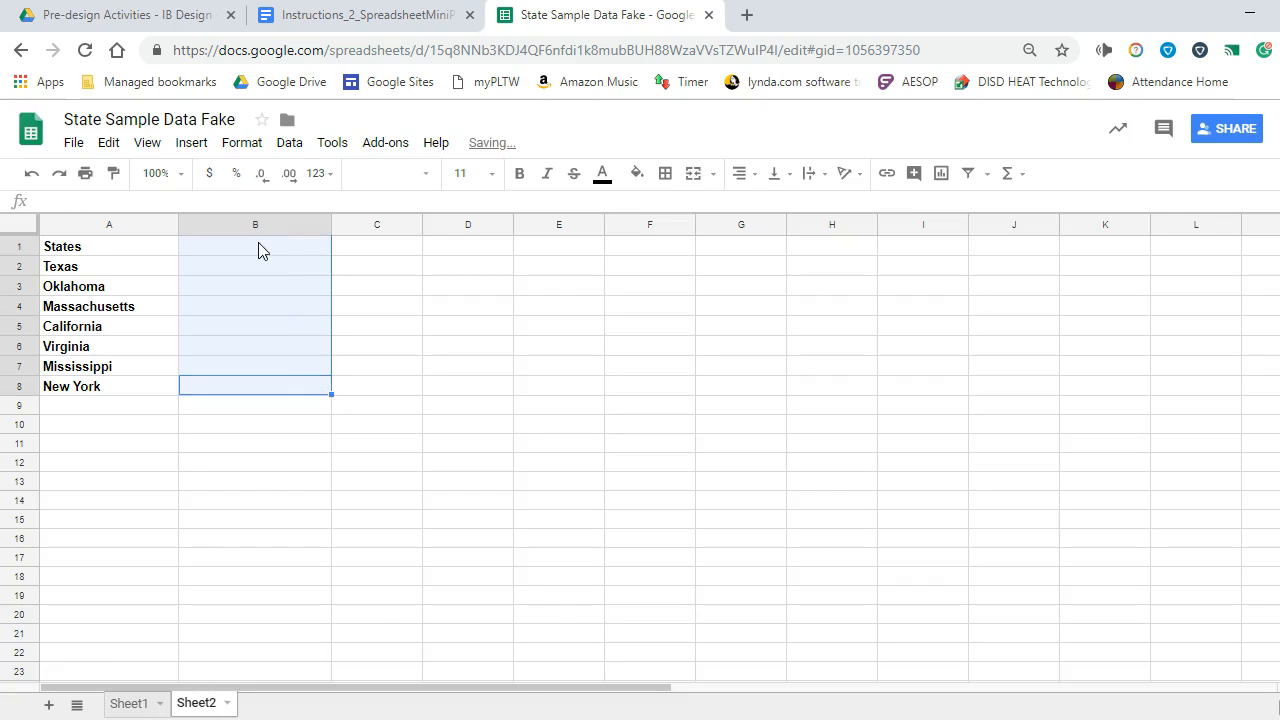
right_click(258, 249)
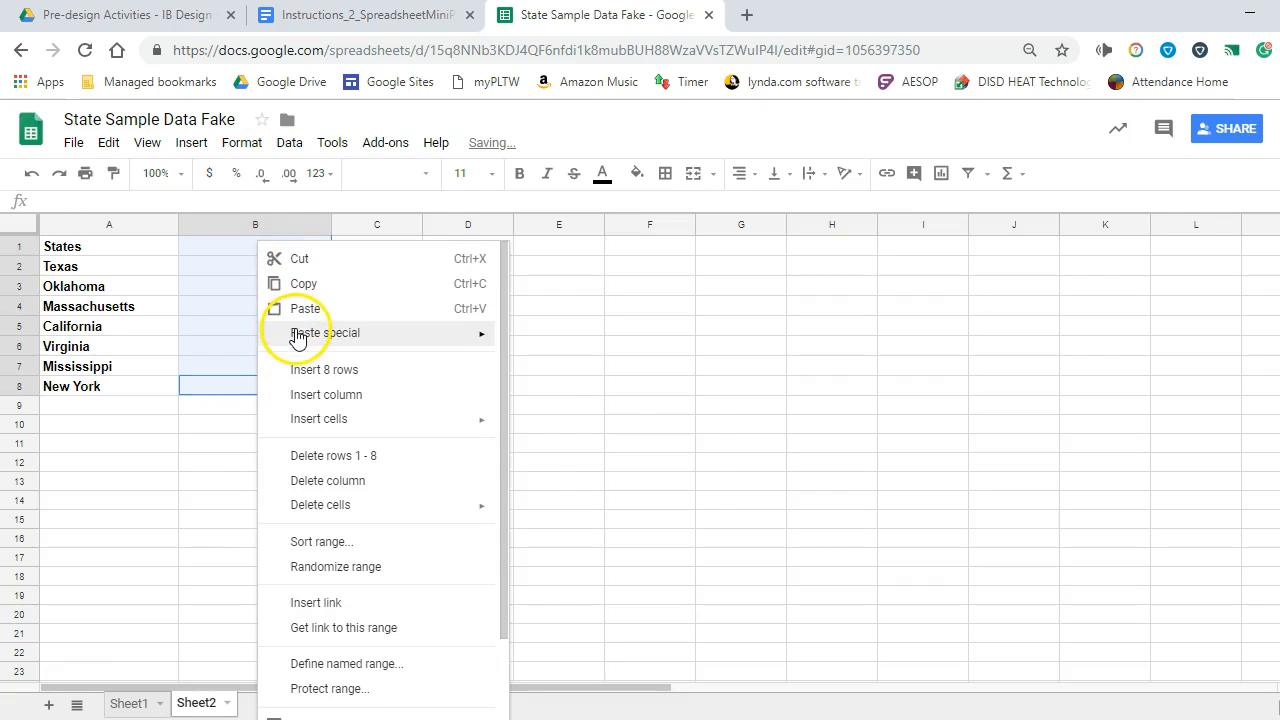
mouse_move(297, 340)
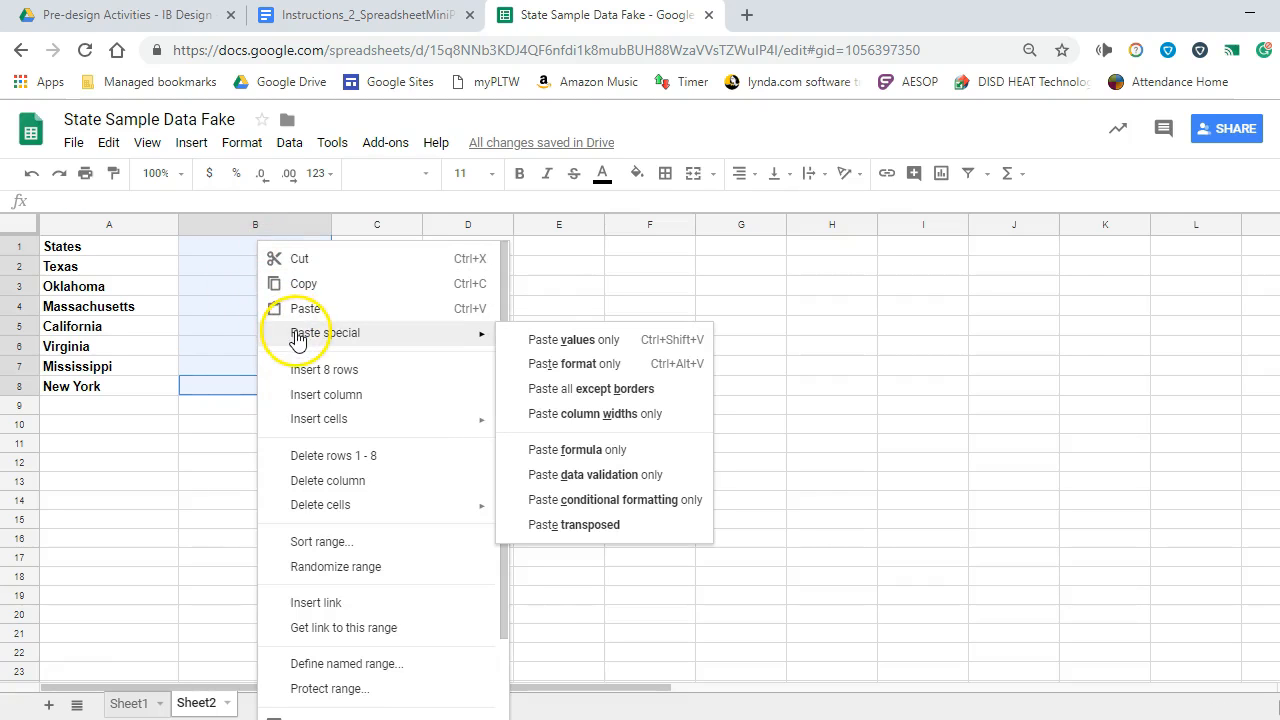
left_click(563, 340)
left_click(271, 420)
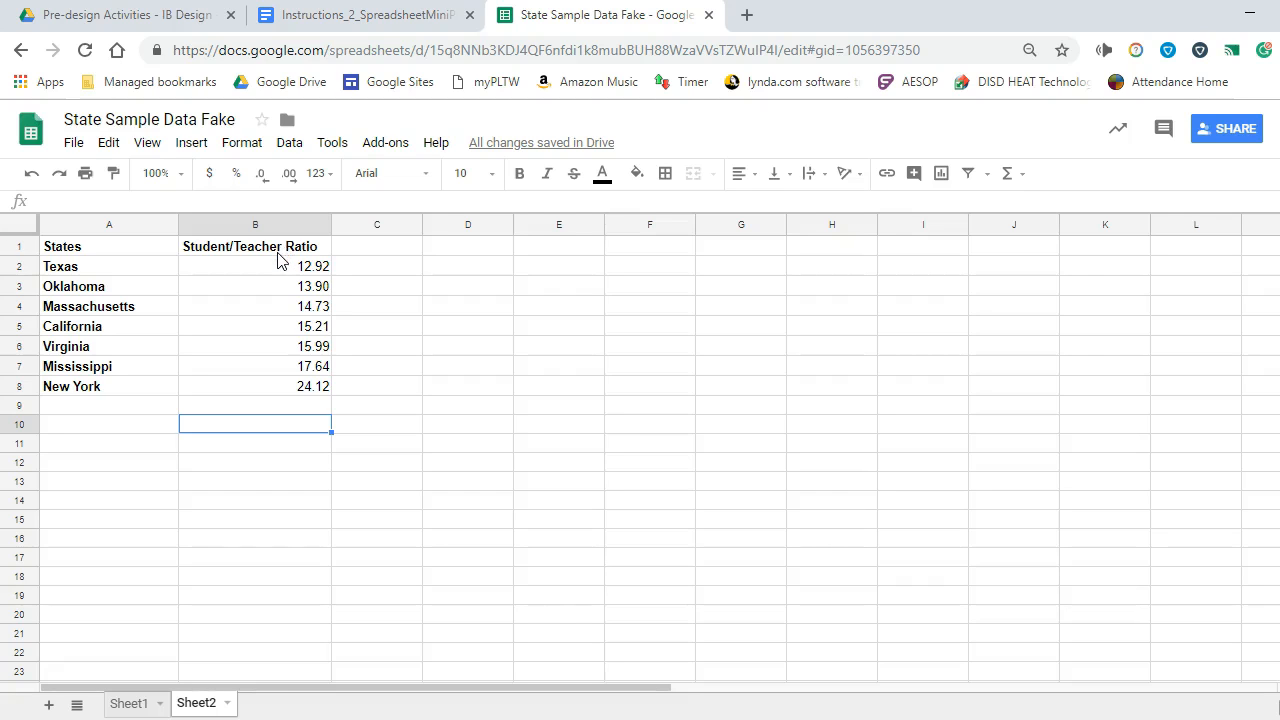
Step: Inspect the formulas behind Texas's Student/Teacher Ratio (D2) and Expenditure Per Student (F2) on Sheet1
left_click(128, 704)
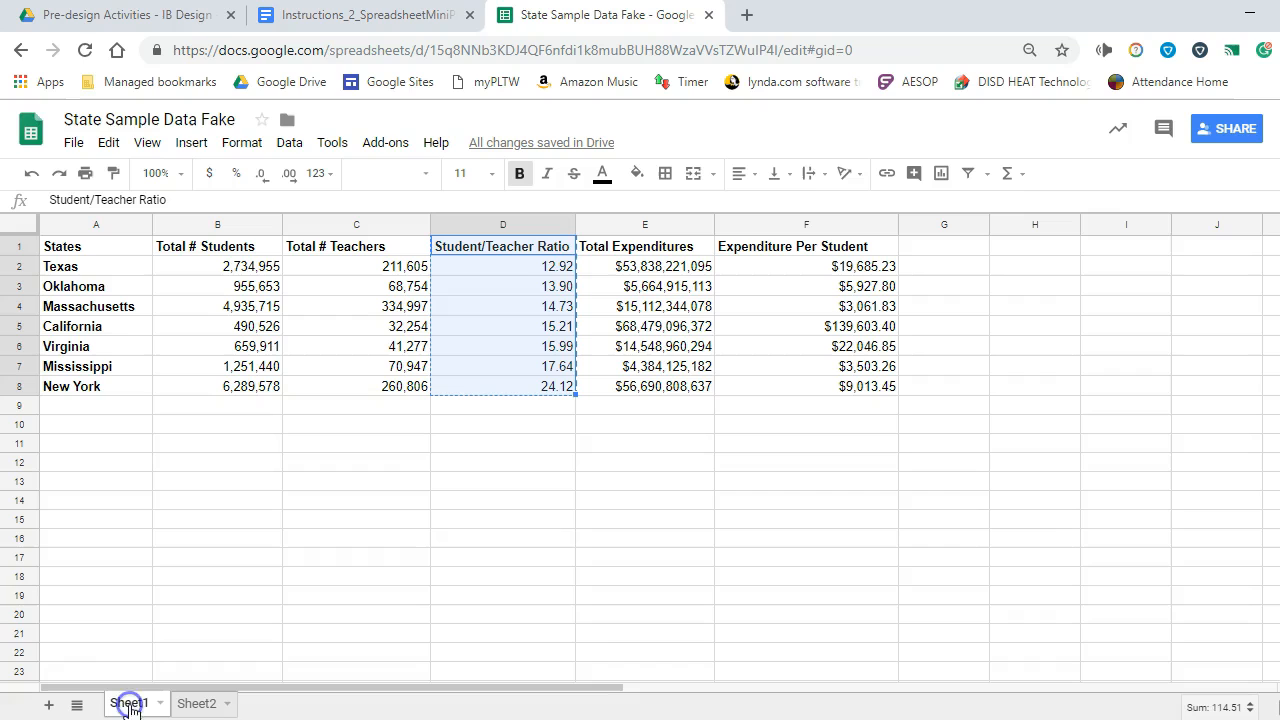
left_click(534, 266)
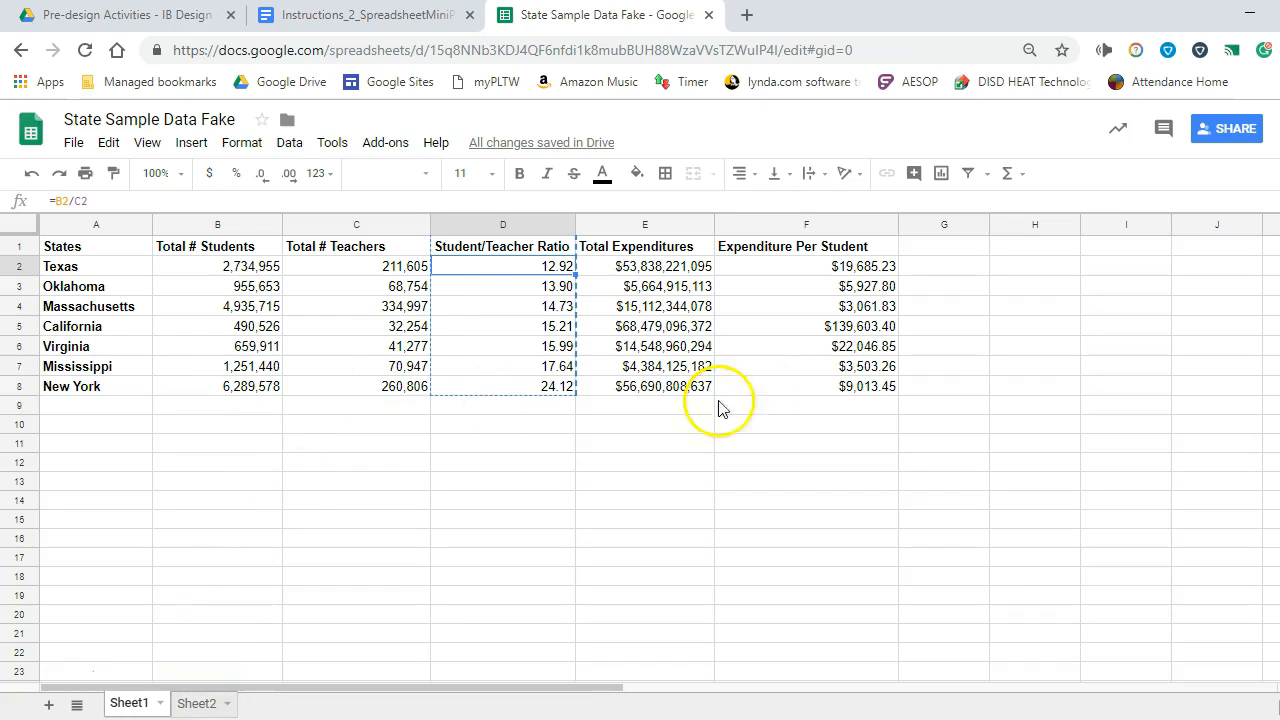
left_click(772, 266)
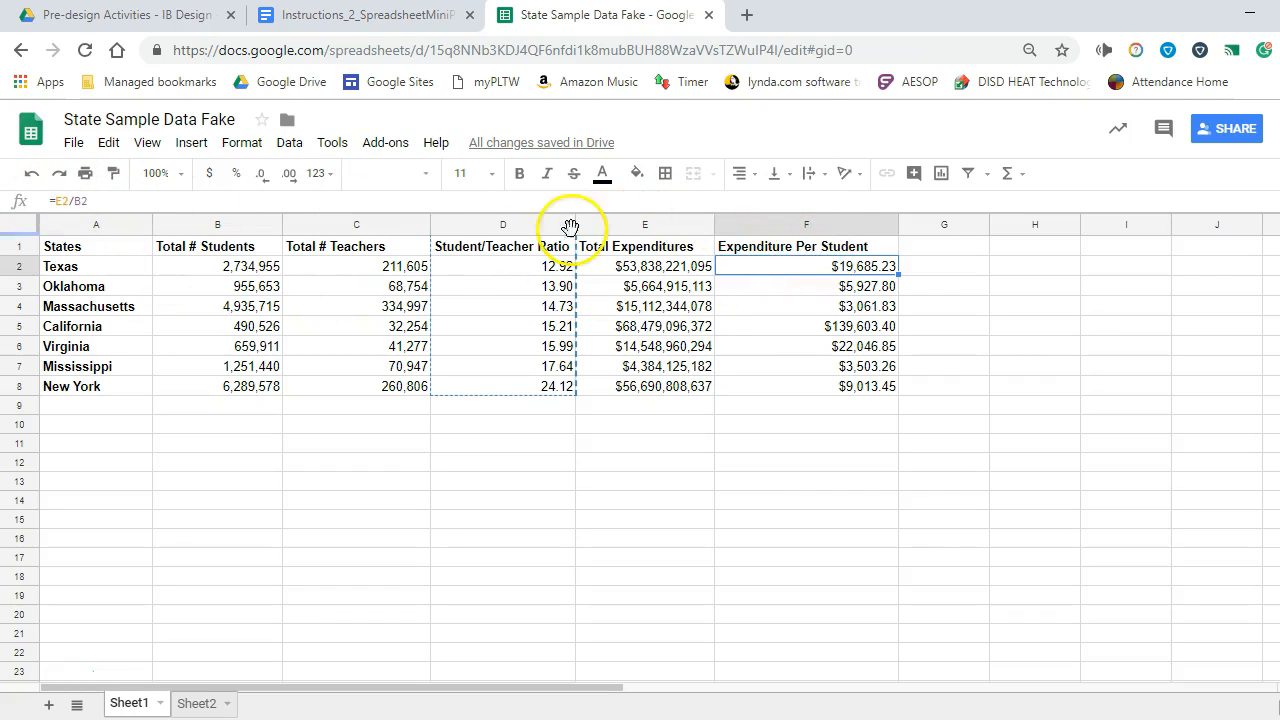
Step: Copy the Expenditure Per Student column, F1:F8, from Sheet1
left_click(757, 250)
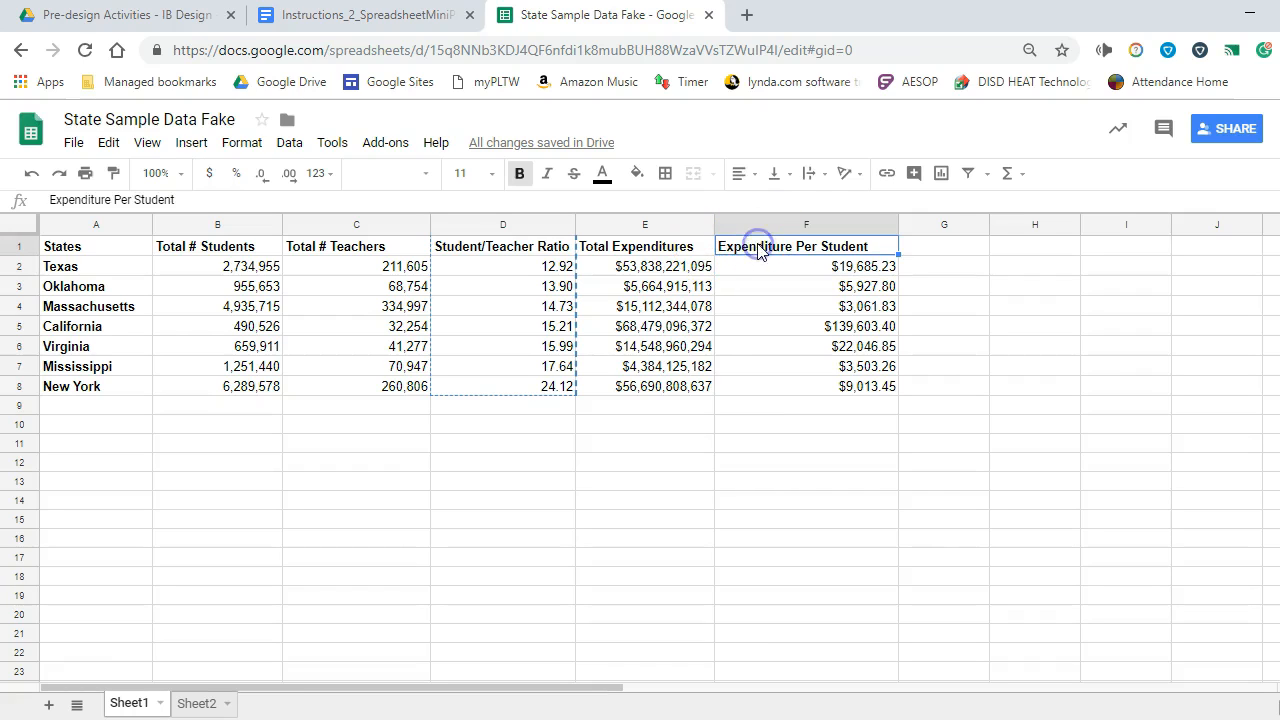
left_click_drag(755, 268, 770, 390)
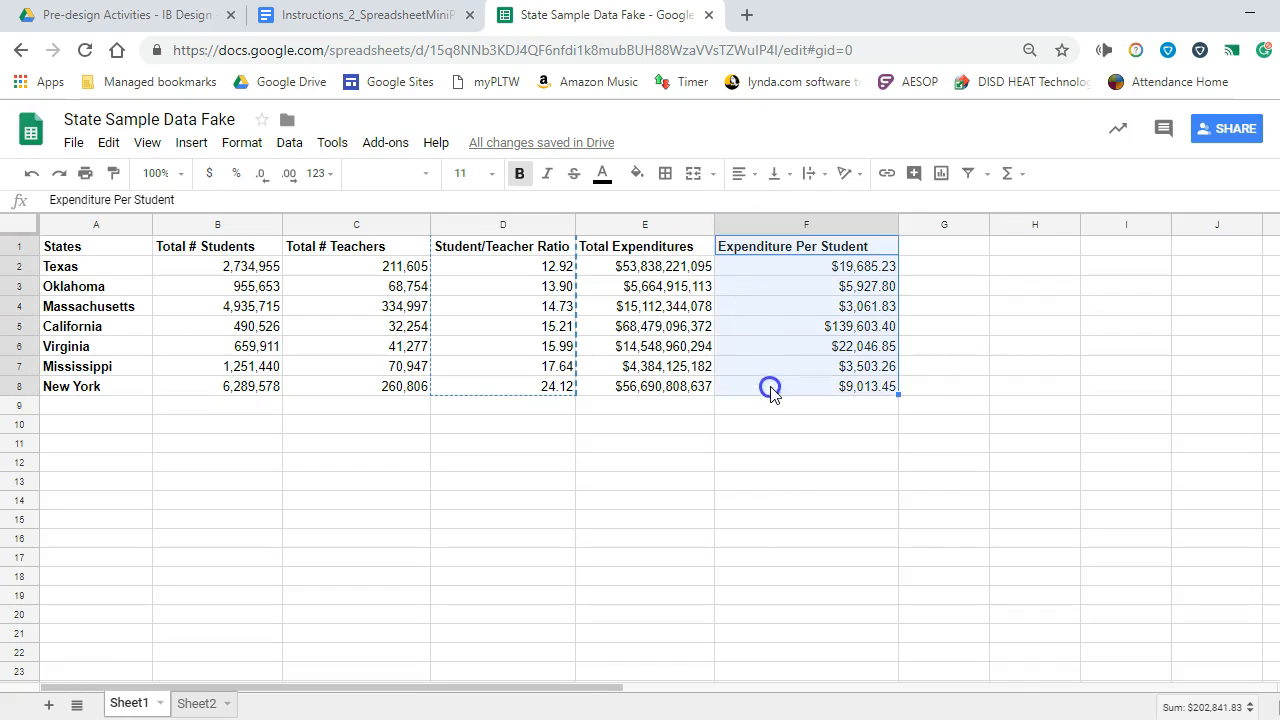
right_click(771, 390)
left_click(802, 428)
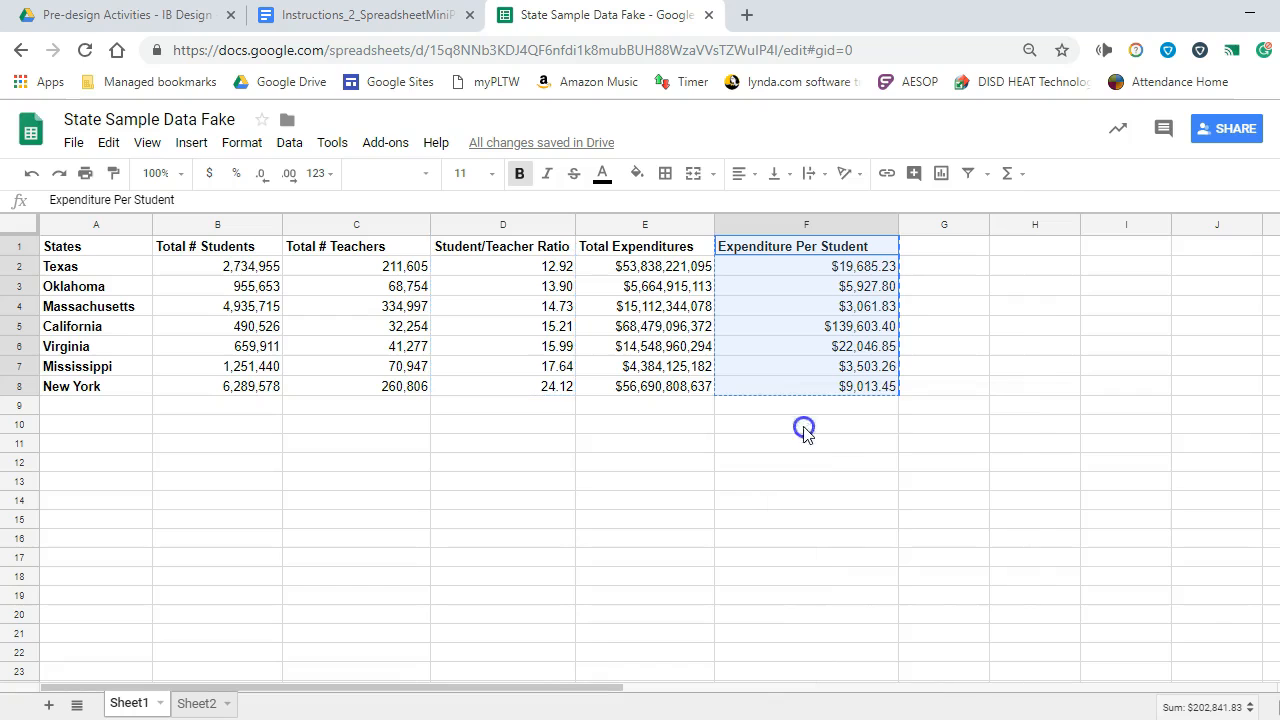
Step: Try a regular paste of the copied Expenditure Per Student column at cell C1 of Sheet2, and undo it
left_click(200, 705)
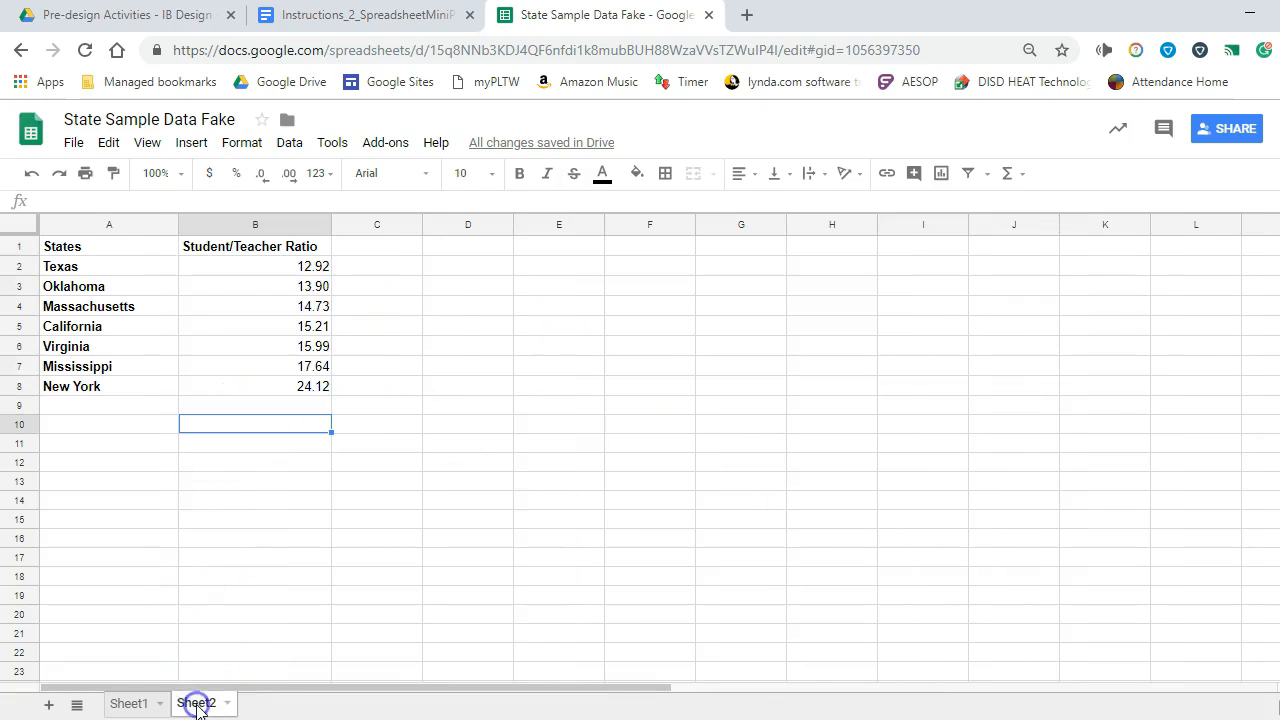
right_click(357, 248)
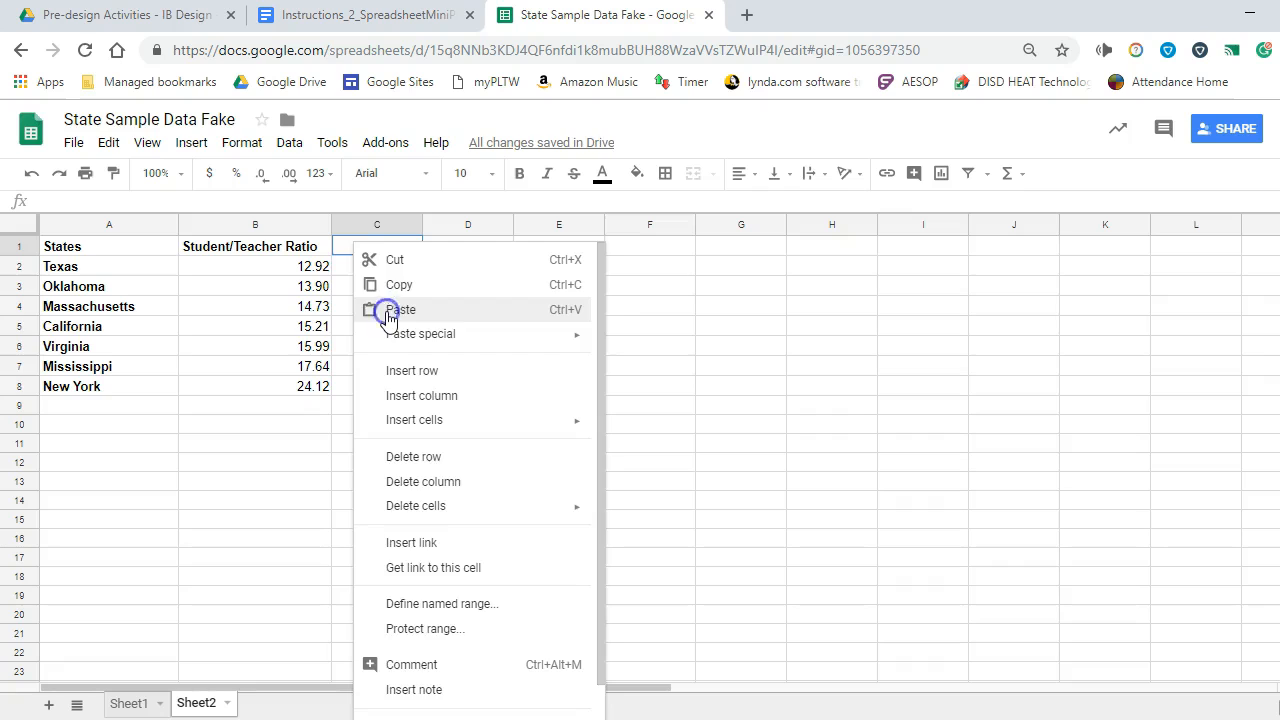
left_click(399, 310)
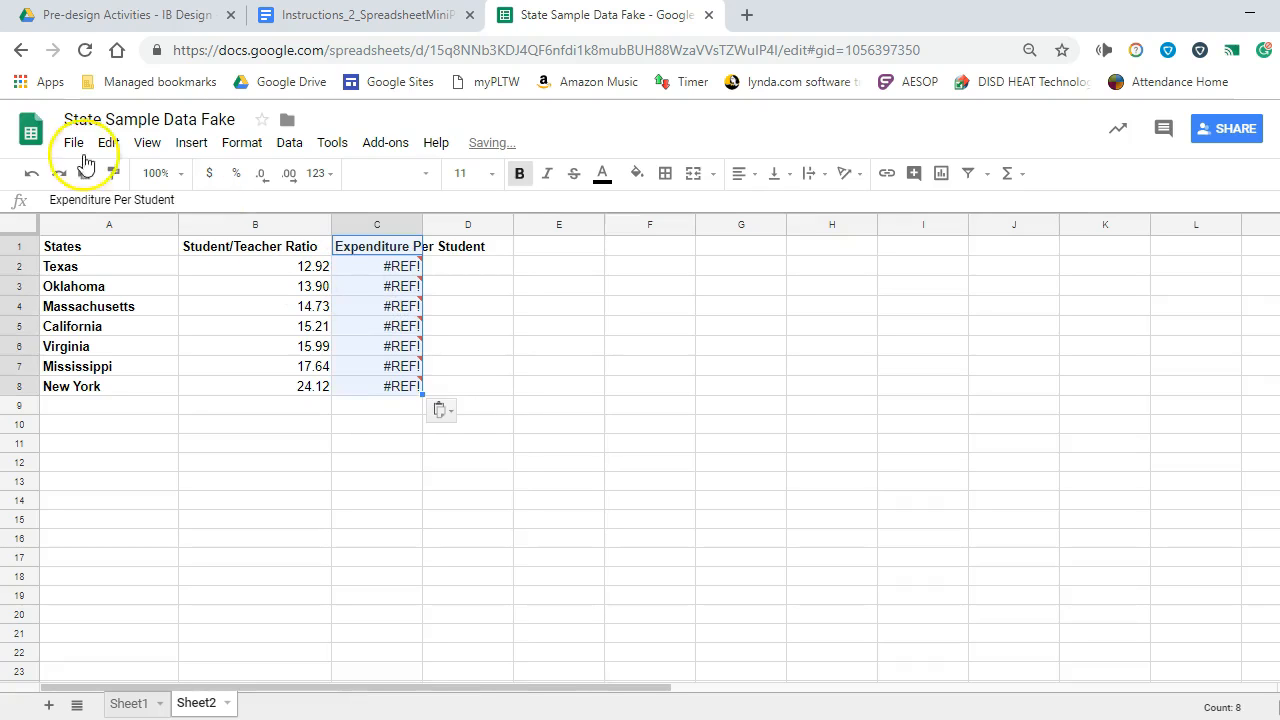
left_click(33, 174)
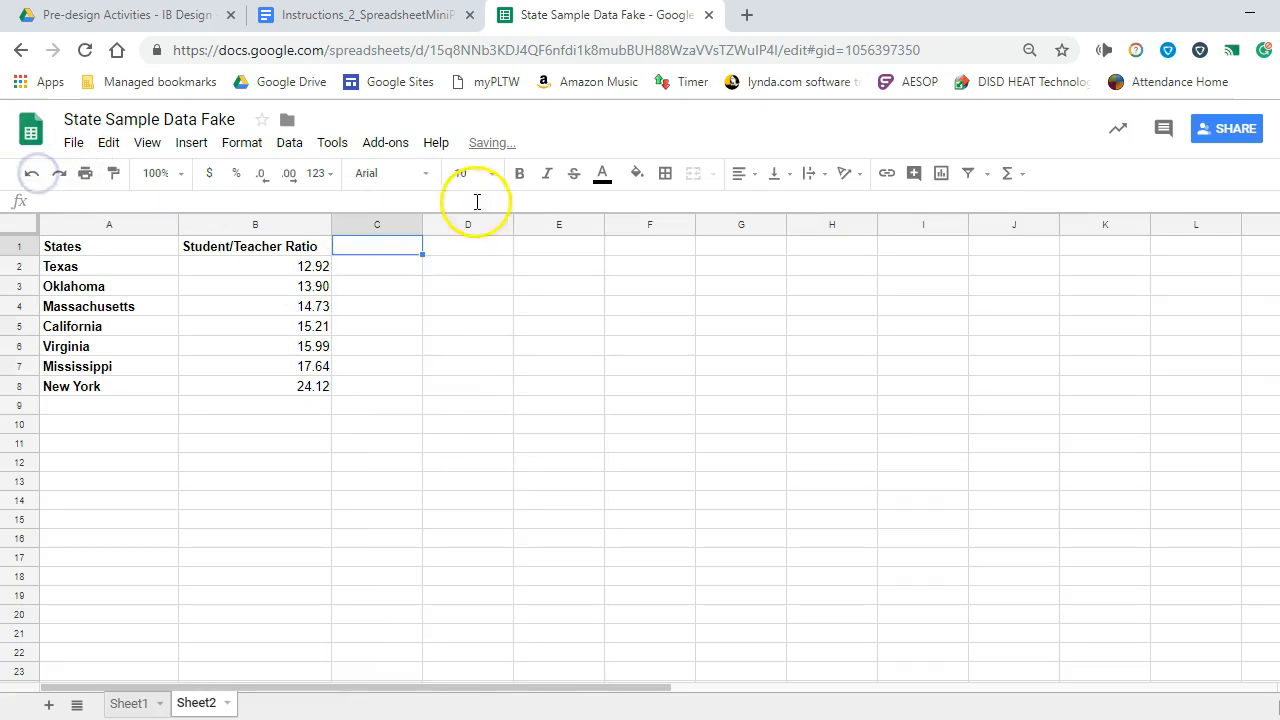
Step: Paste the copied Expenditure Per Student column at C1 of Sheet2 as values only and widen column C to fit its header
right_click(361, 250)
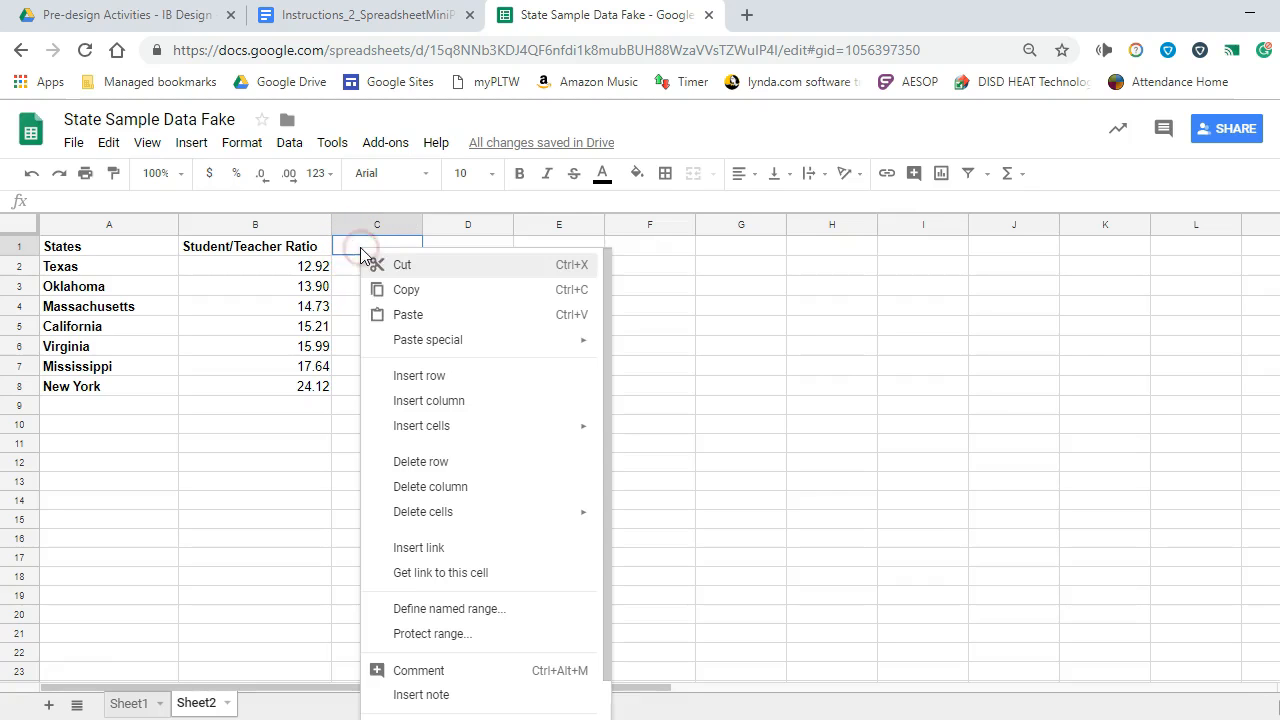
mouse_move(403, 343)
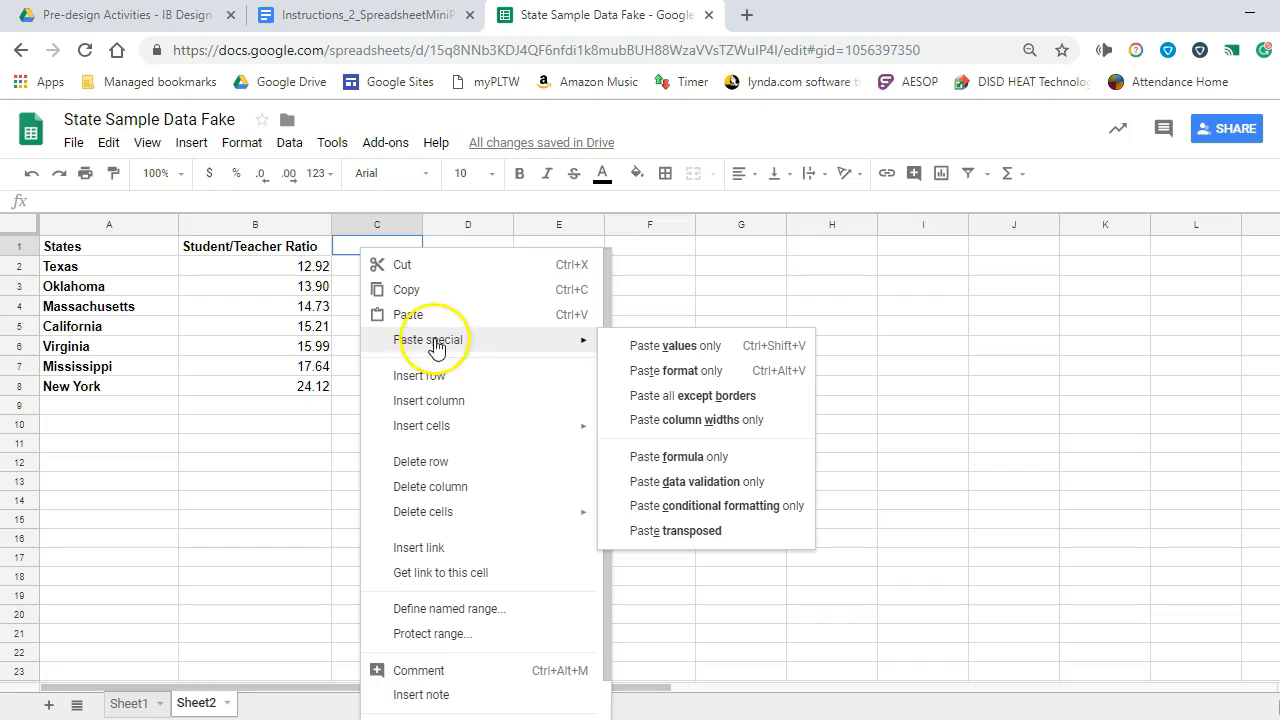
left_click(677, 350)
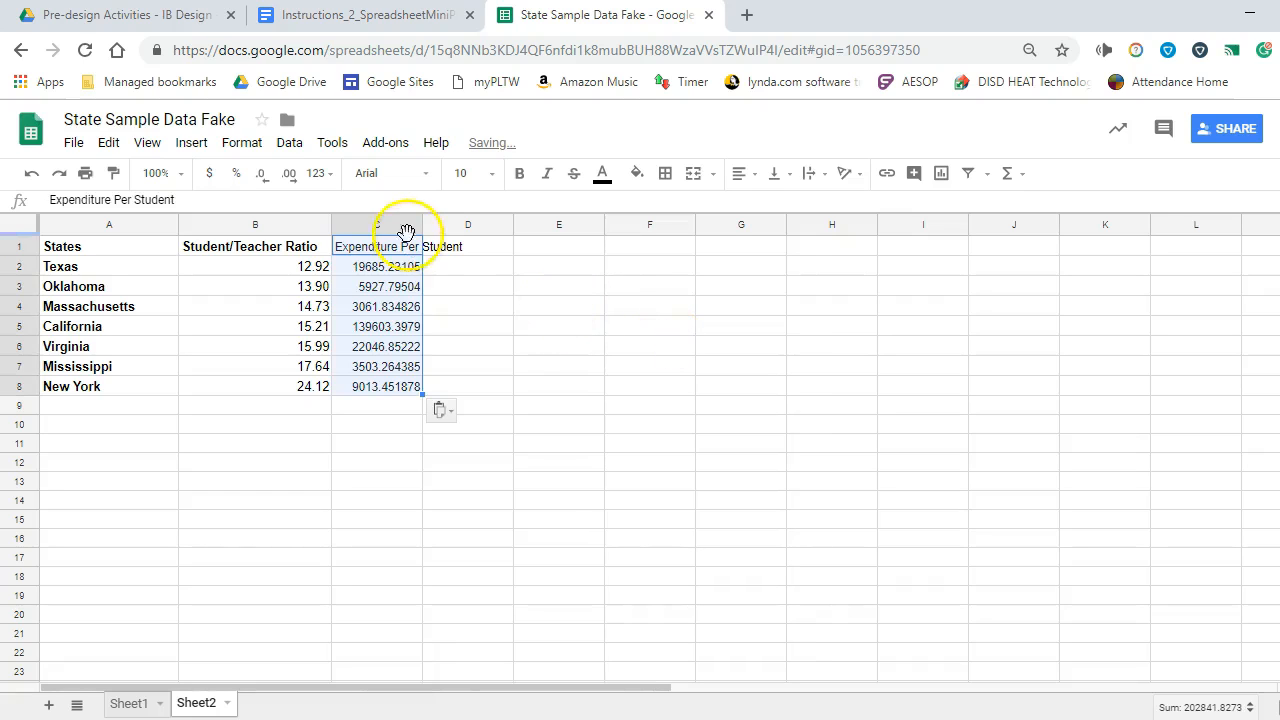
left_click_drag(422, 226, 488, 231)
left_click(386, 306)
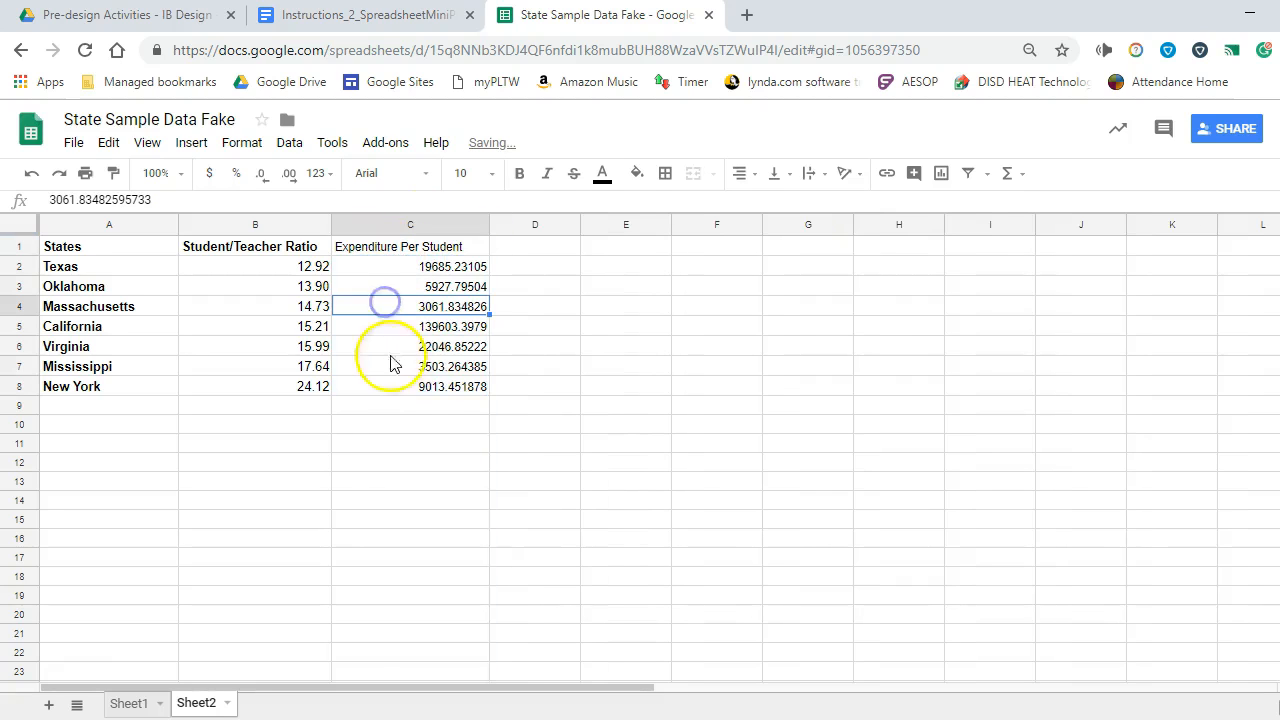
left_click(397, 406)
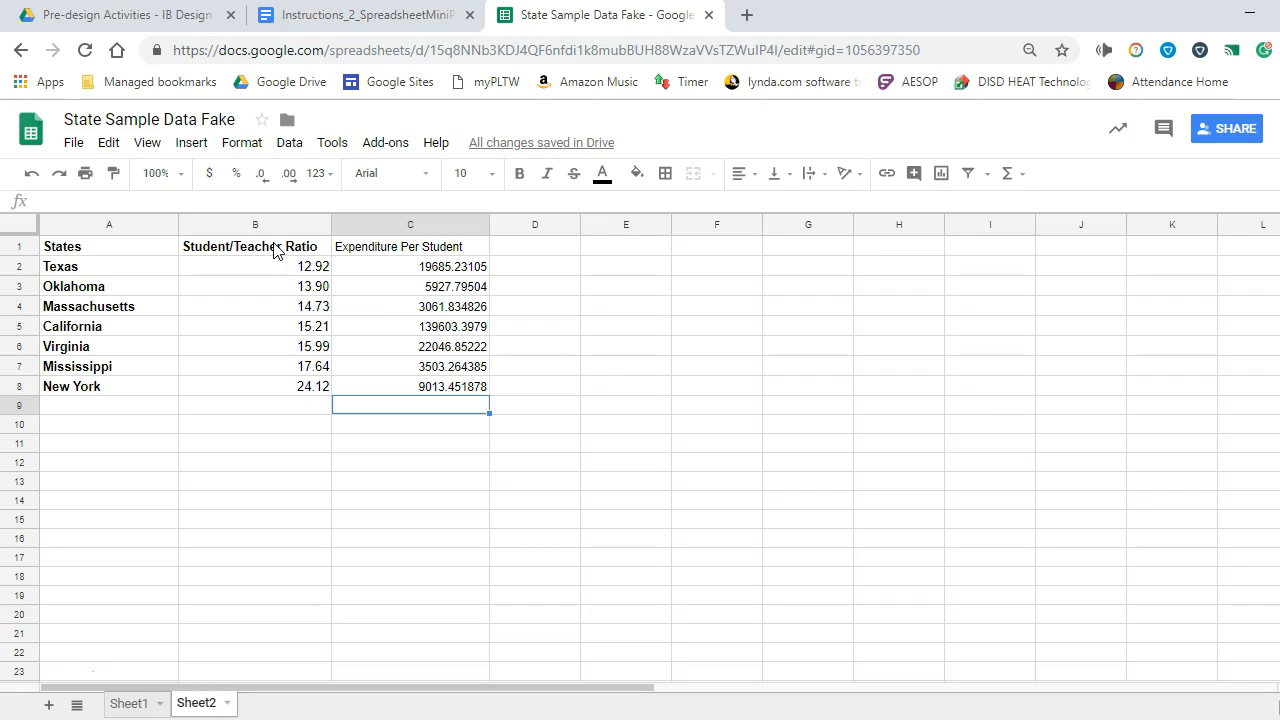
Step: Review the data on Sheet1 and Sheet2, and select all cells of Sheet1
left_click(128, 703)
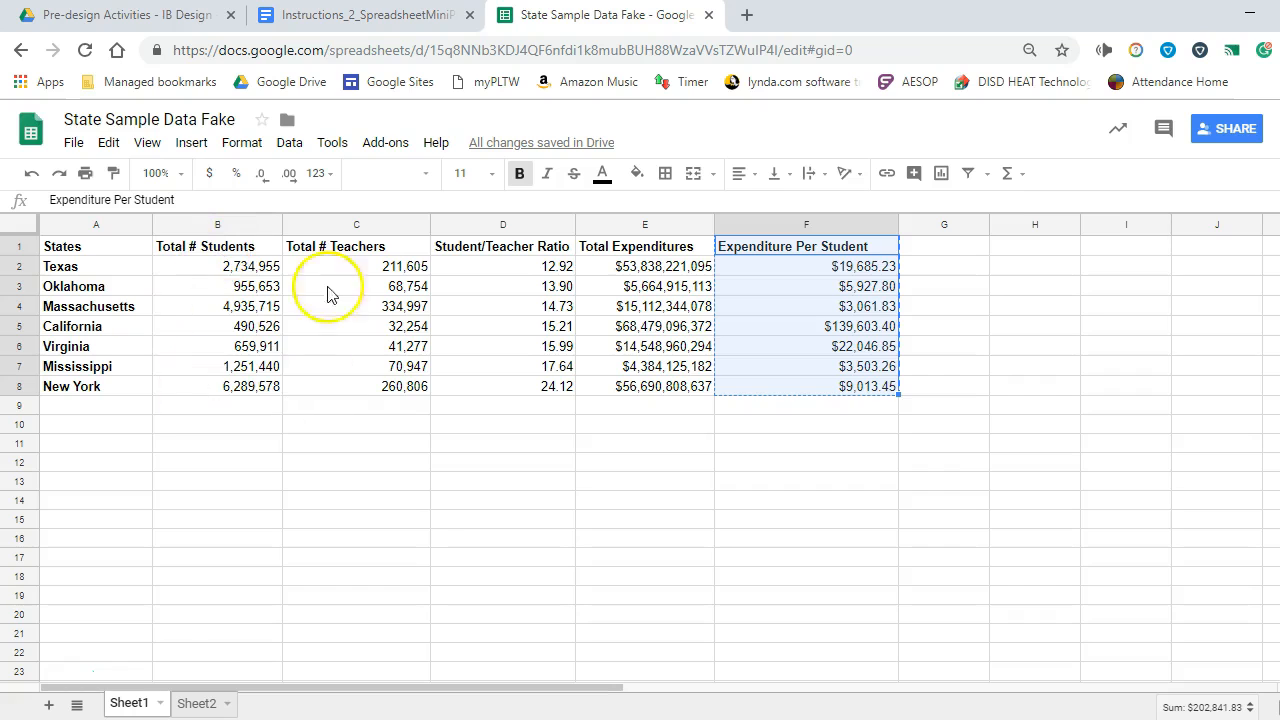
left_click(197, 704)
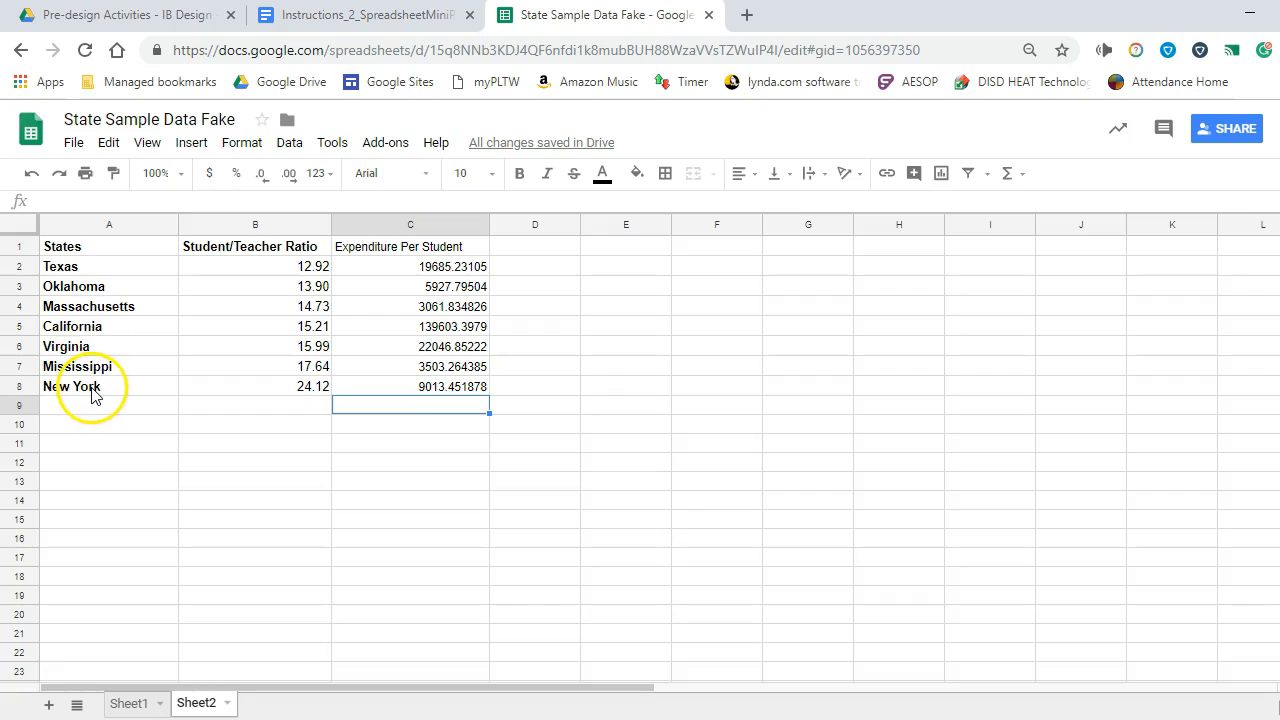
left_click(128, 704)
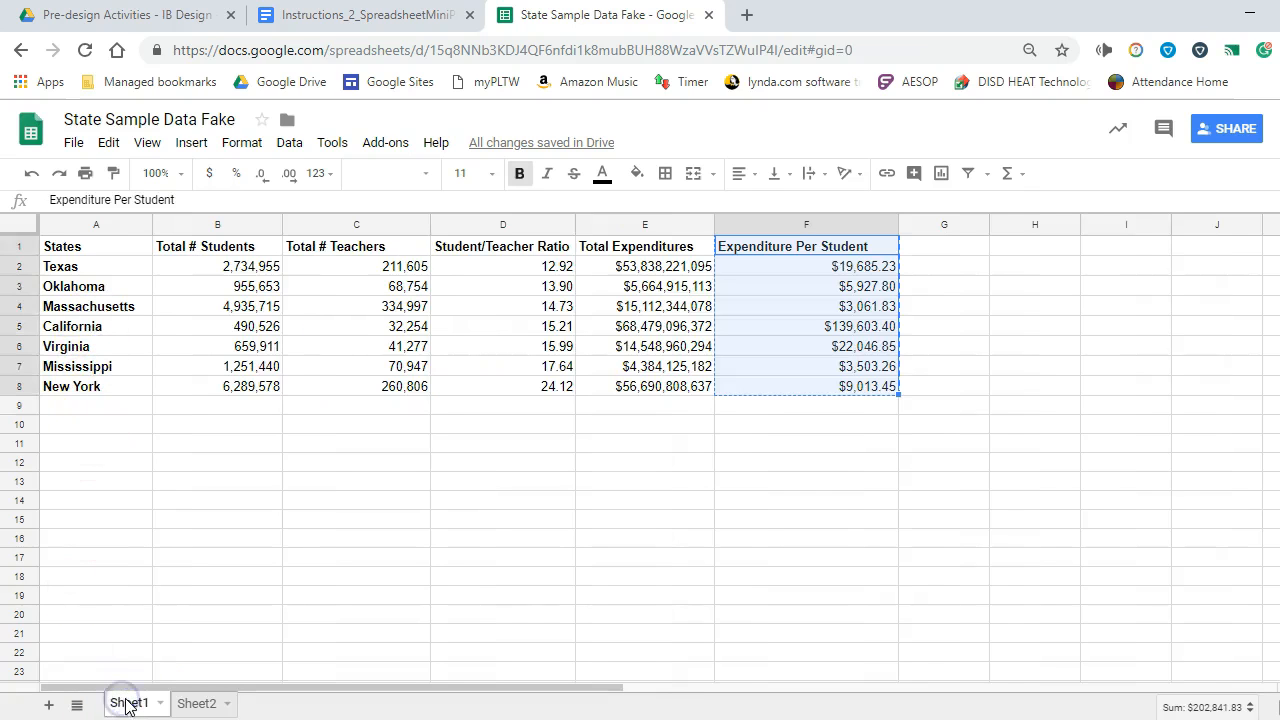
left_click(21, 226)
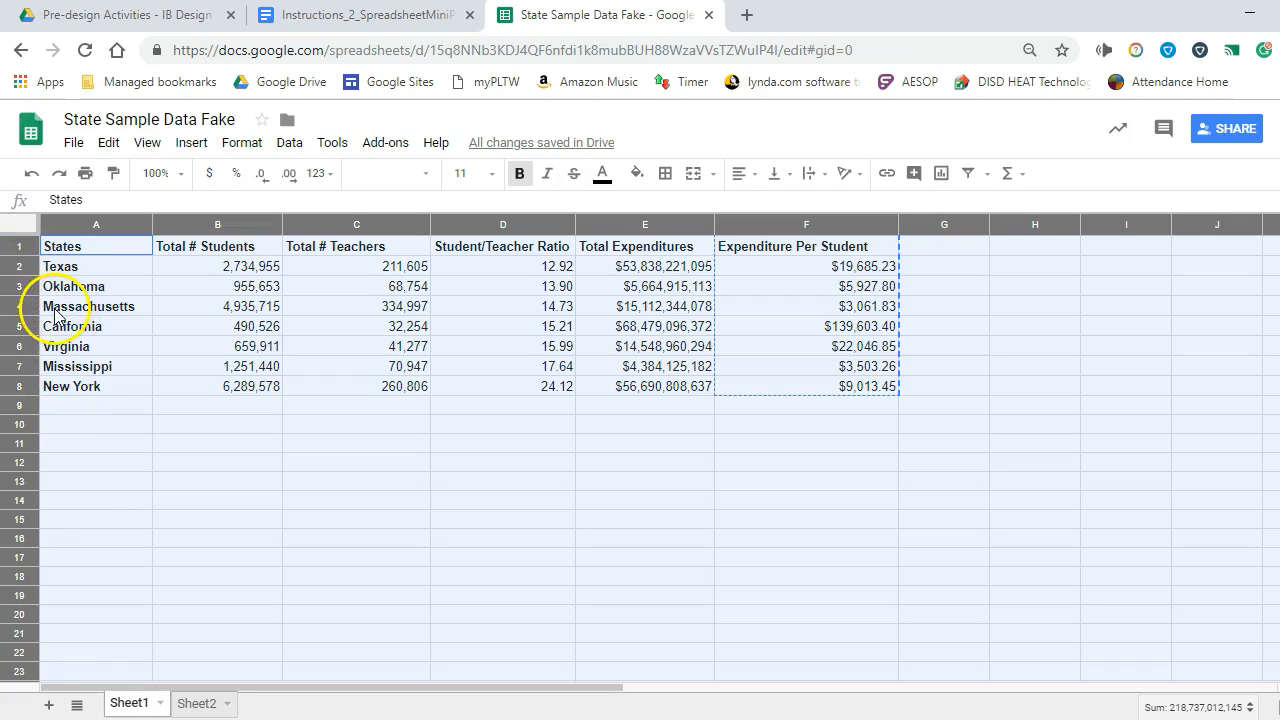